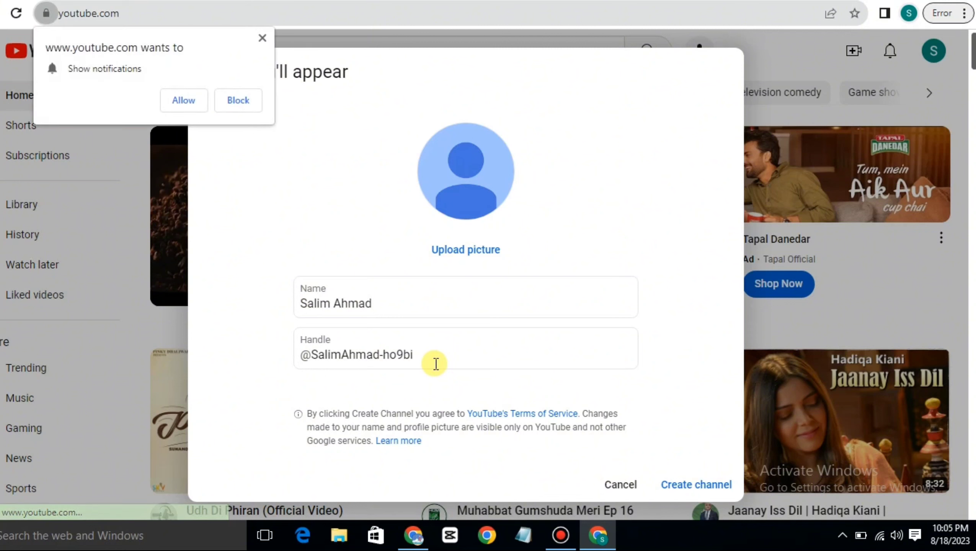
Replace the hyphenated ending of the new channel's handle with "one"
left_click(436, 364)
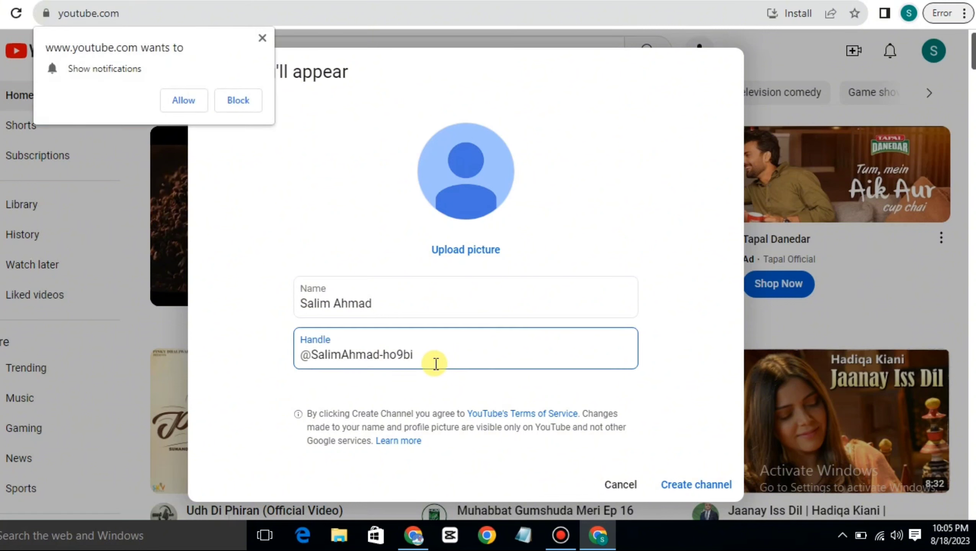
key("BackSpace")
key("BackSpace")
key("BackSpace")
key("BackSpace")
key("BackSpace")
key("BackSpace")
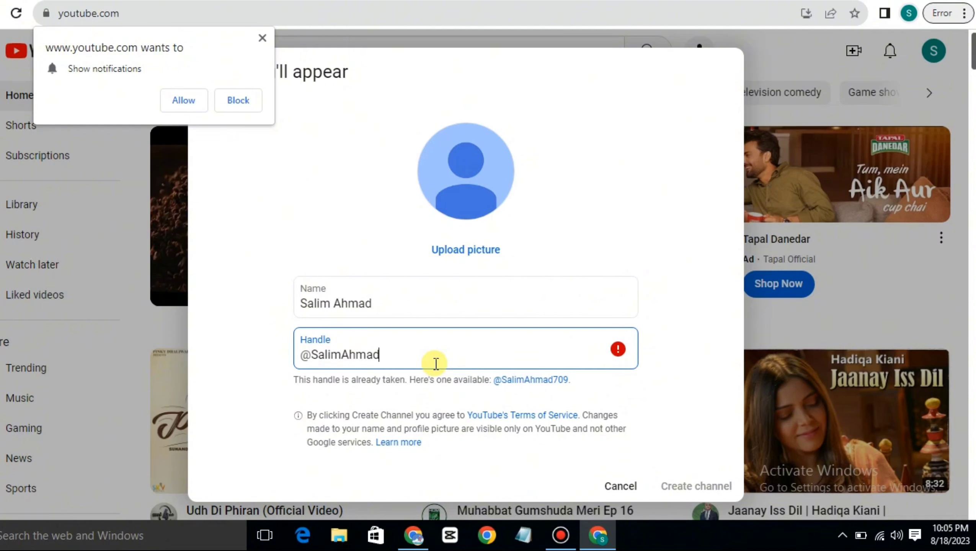
type("one")
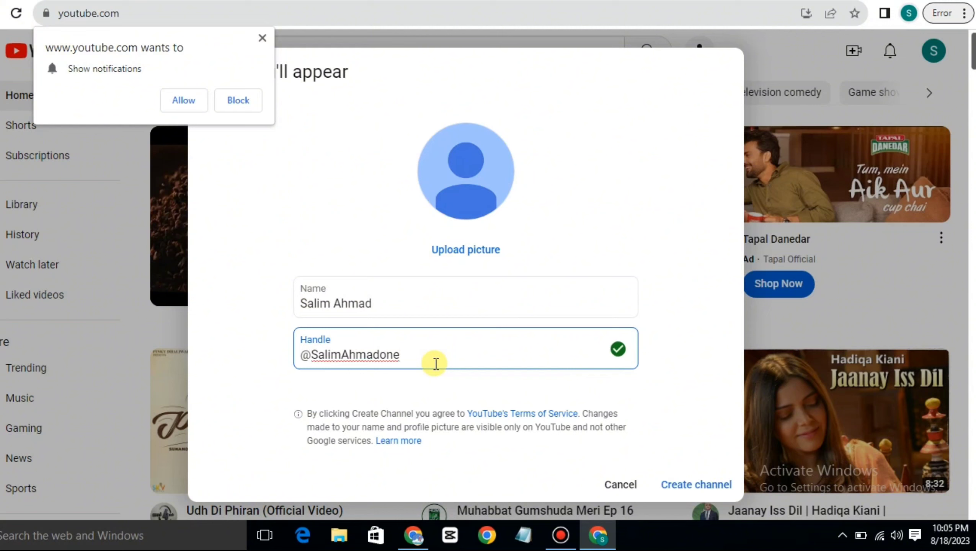
Change the handle's ending to "open" and create the channel
key("BackSpace")
key("BackSpace")
key("BackSpace")
type("open")
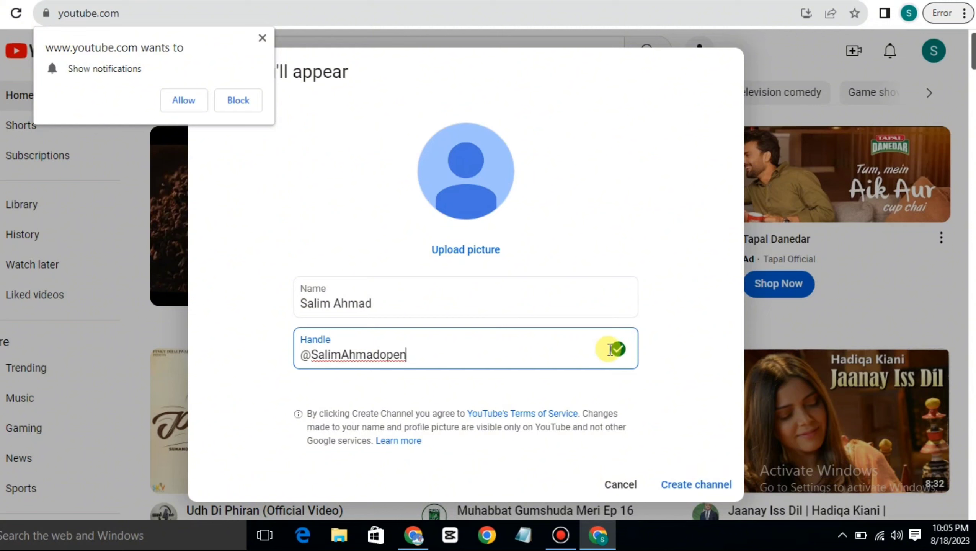
left_click(704, 485)
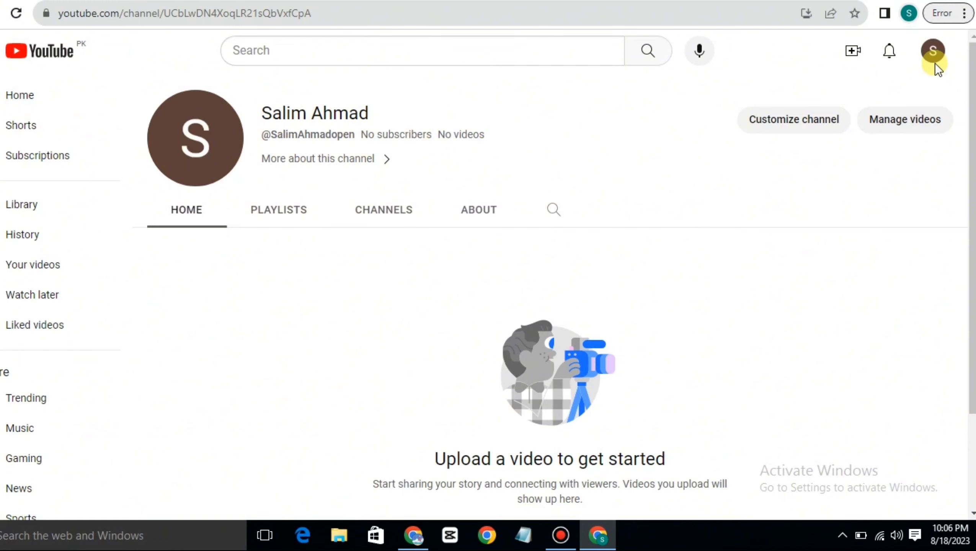
Open YouTube Studio for the new channel from the account options
left_click(933, 52)
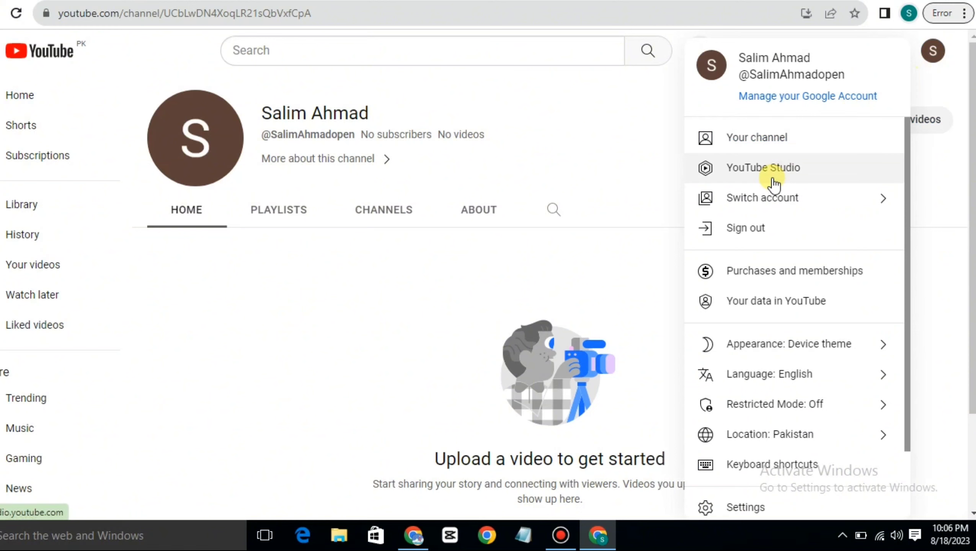
right_click(772, 179)
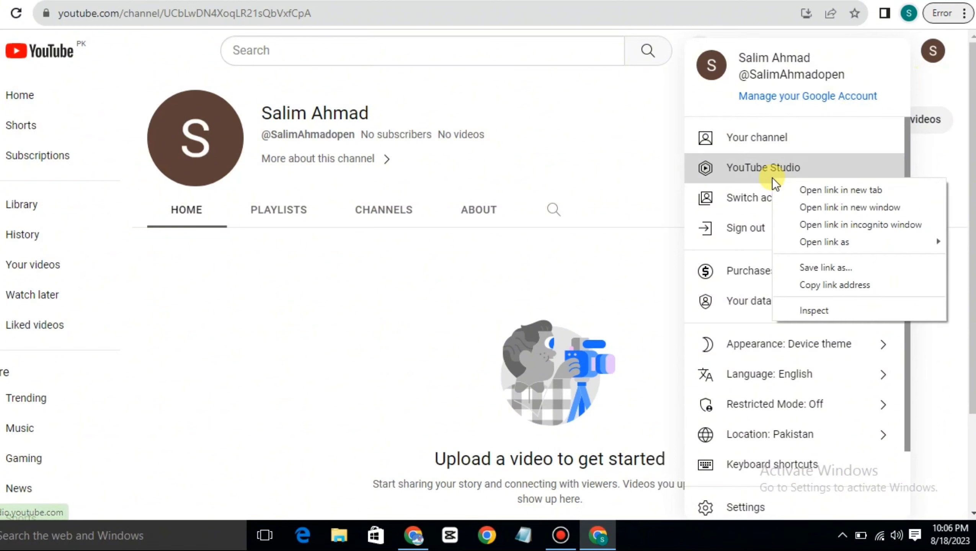
left_click(802, 190)
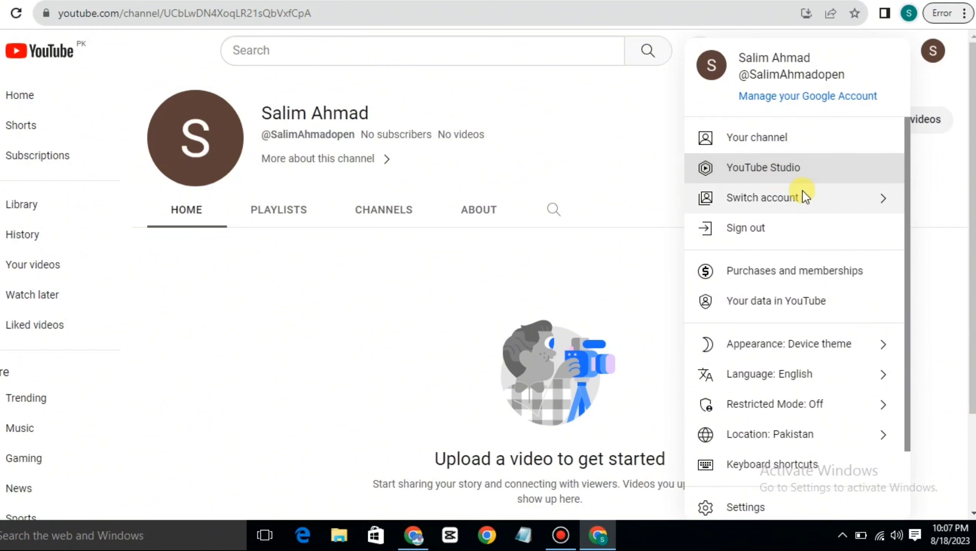
left_click(767, 168)
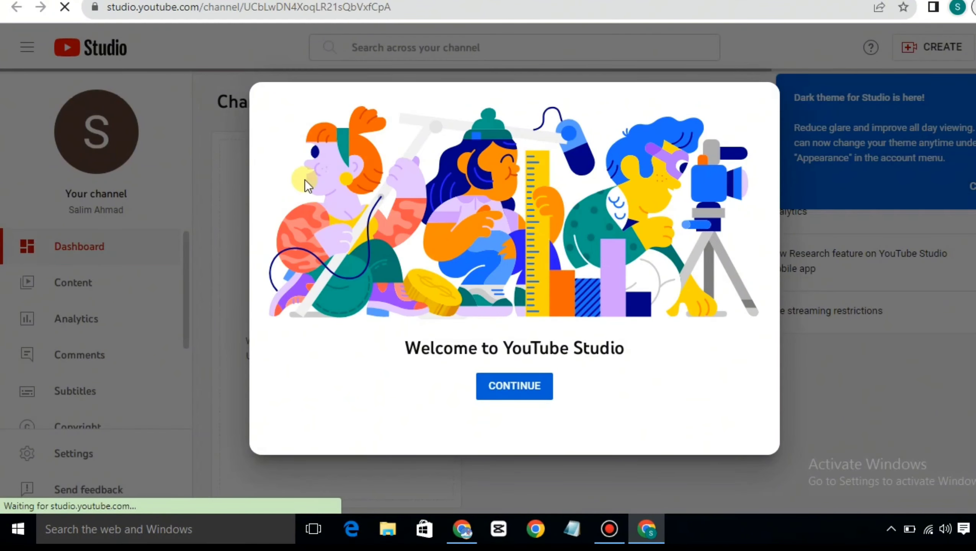
Dismiss the YouTube Studio welcome dialog and the notices about dark theme and moved playlists
left_click(532, 386)
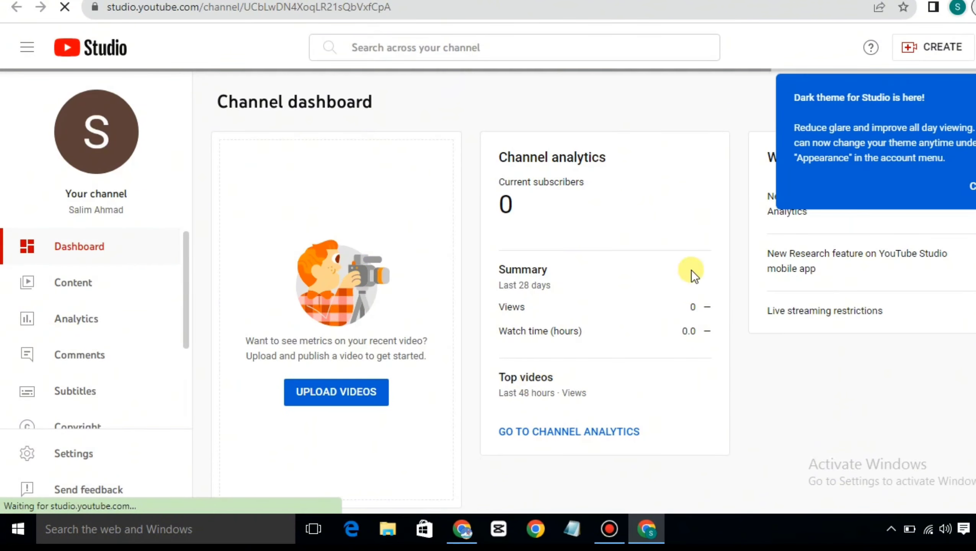
left_click(972, 186)
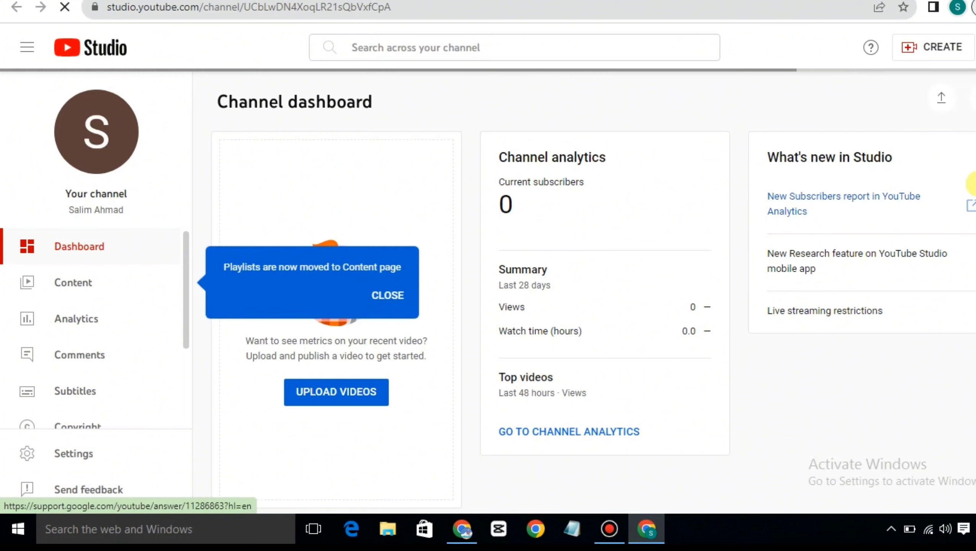
left_click(386, 295)
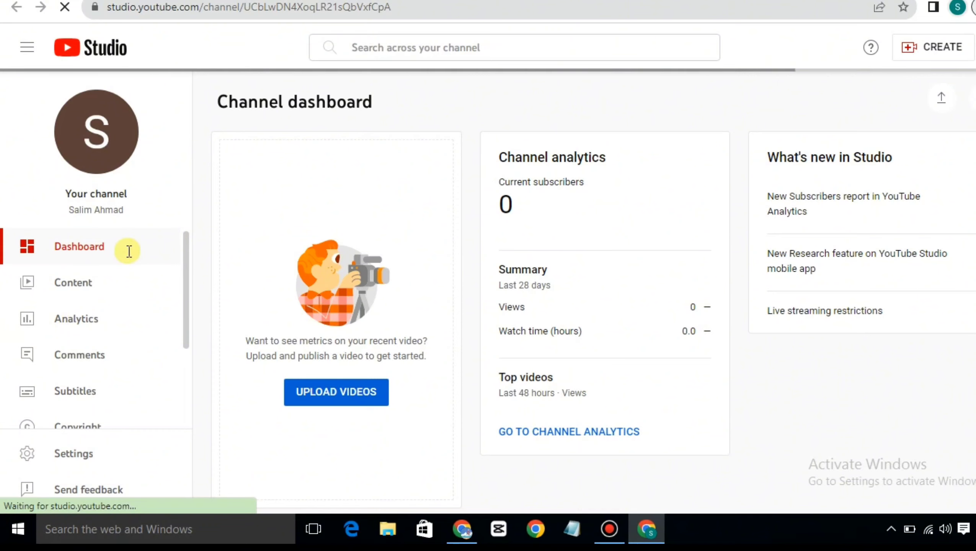
Set the country of residence to Pakistan in the channel's basic info settings
left_click(120, 414)
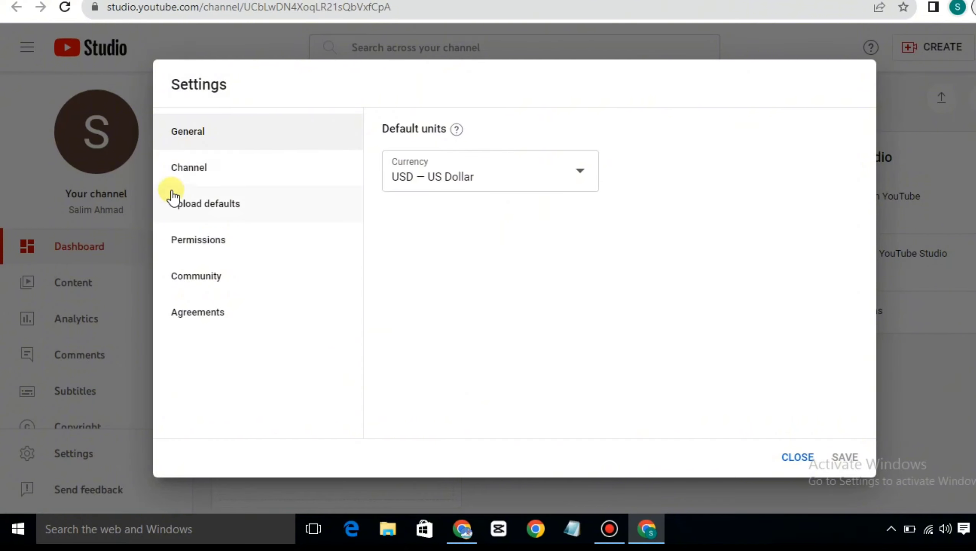
left_click(217, 176)
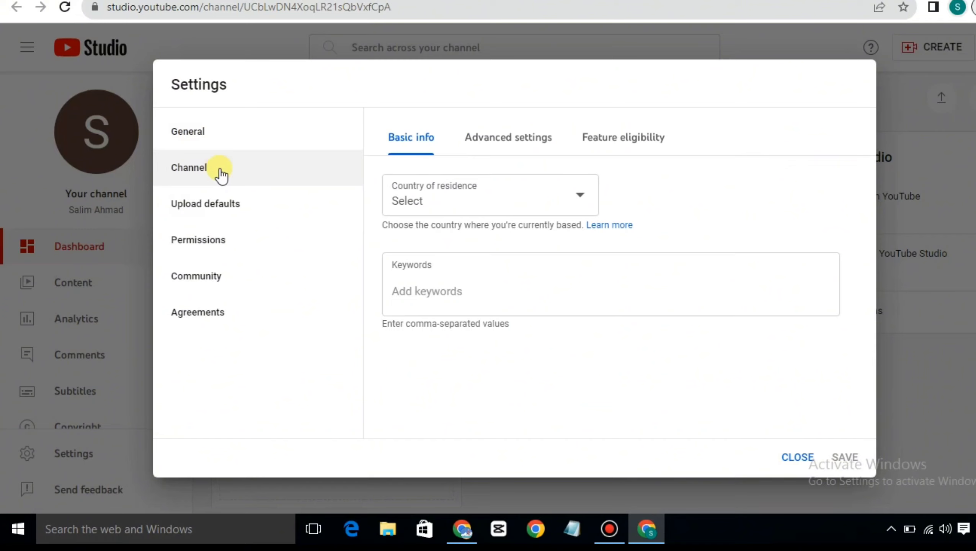
left_click(458, 201)
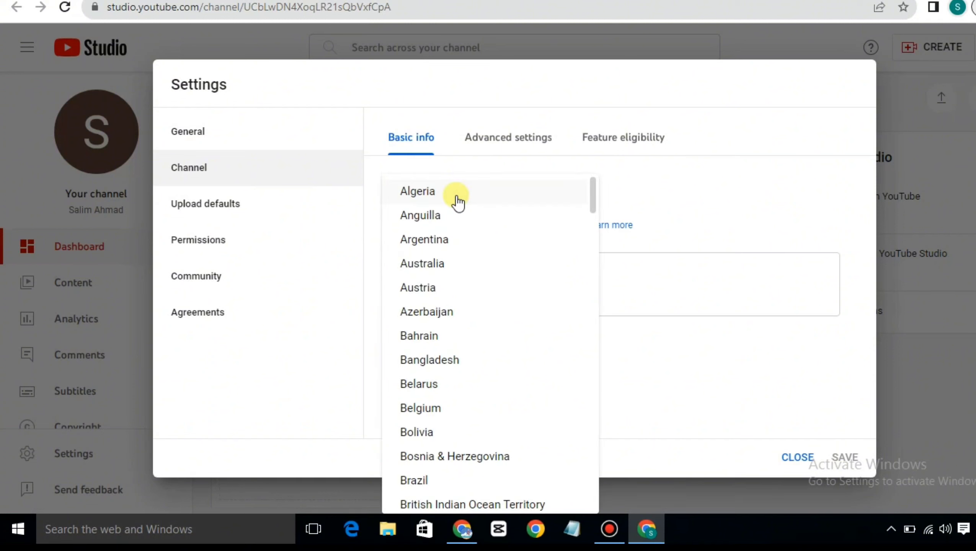
left_click_drag(591, 193, 607, 415)
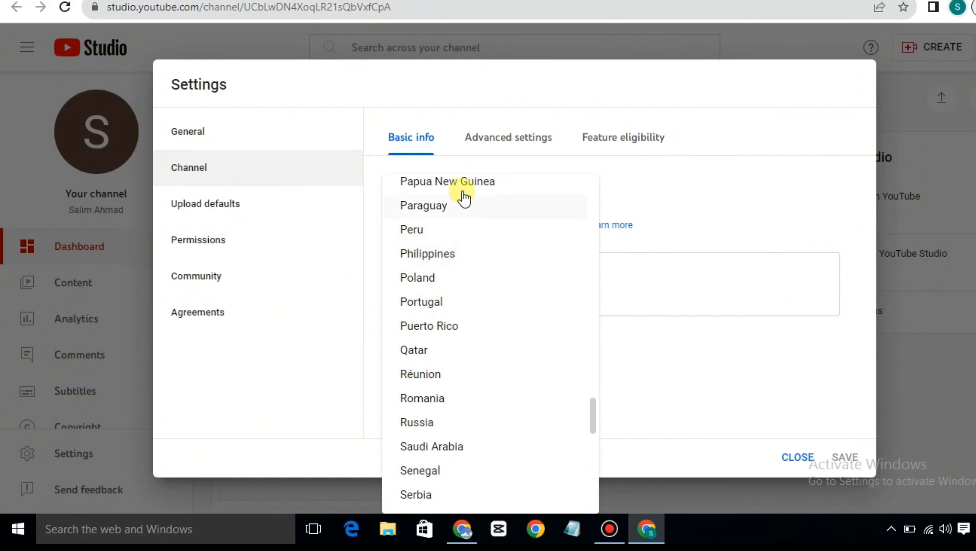
left_click_drag(593, 412, 593, 386)
left_click(452, 255)
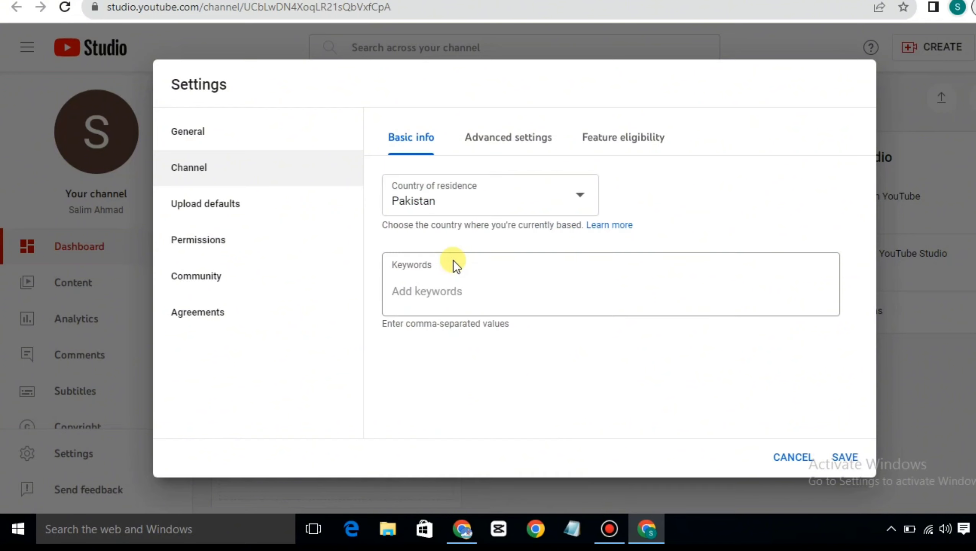
Add the channel keywords Dramas, movies and webseries, and save the settings
left_click(474, 291)
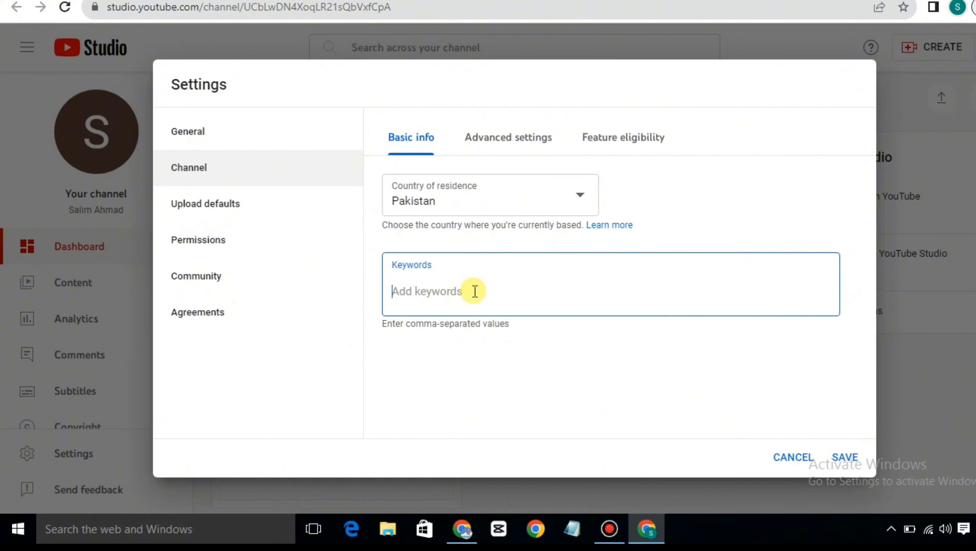
type("Dramas")
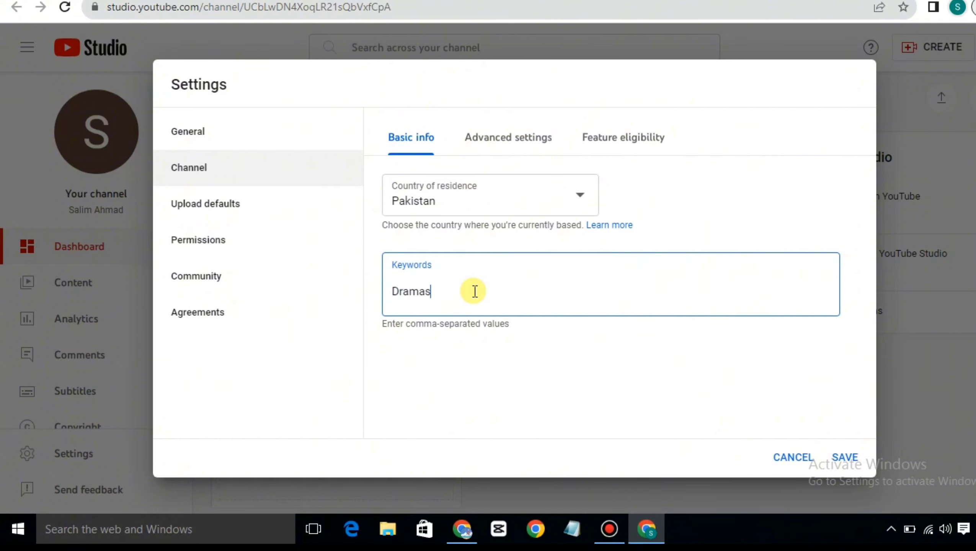
type(",")
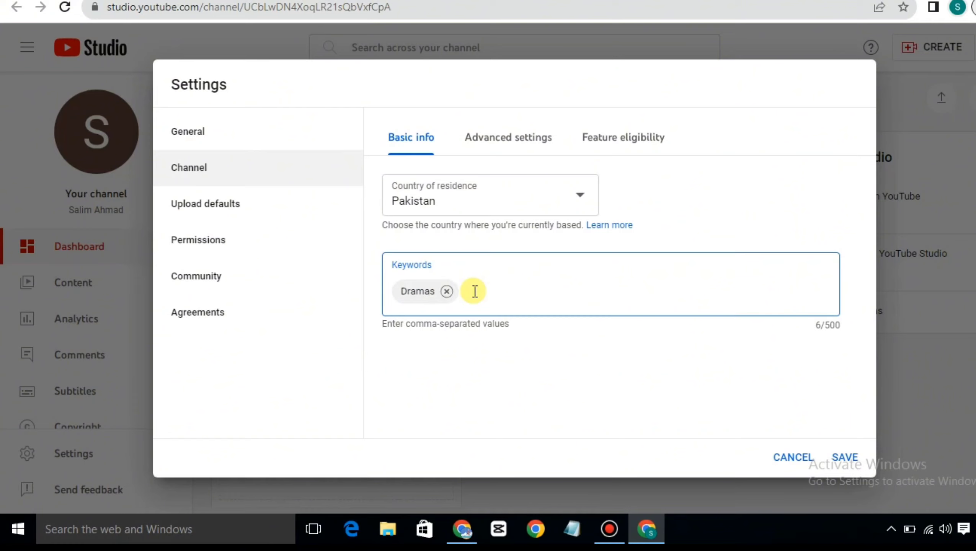
type("movies webseries,webseries")
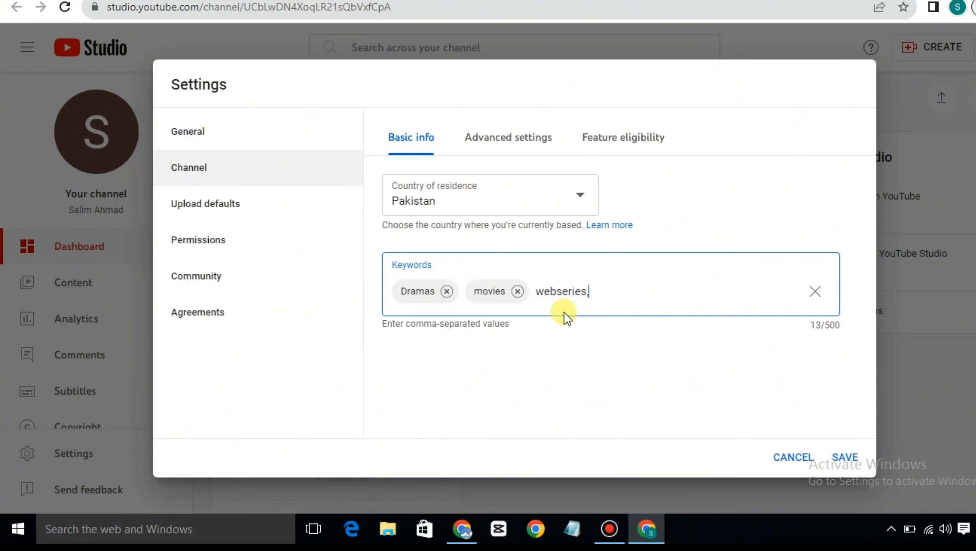
type(",")
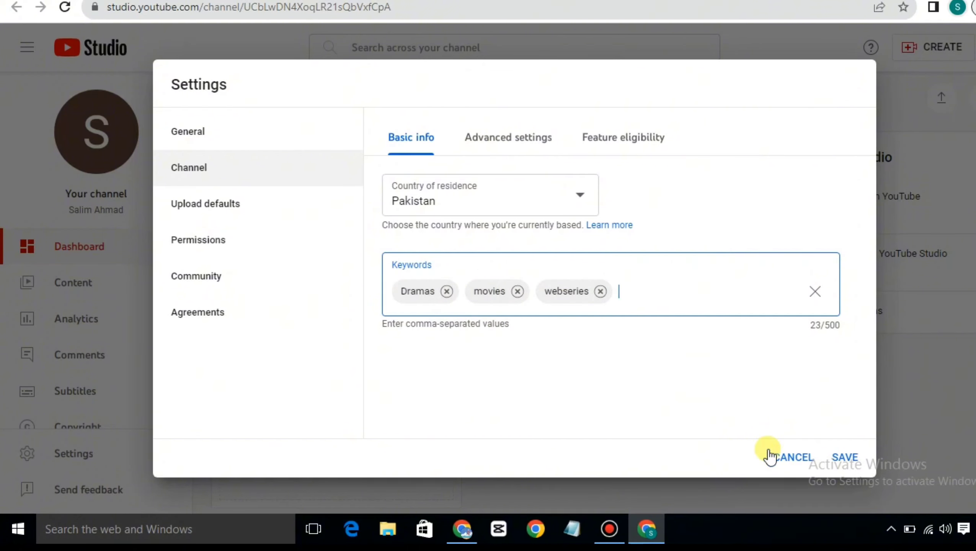
left_click(850, 458)
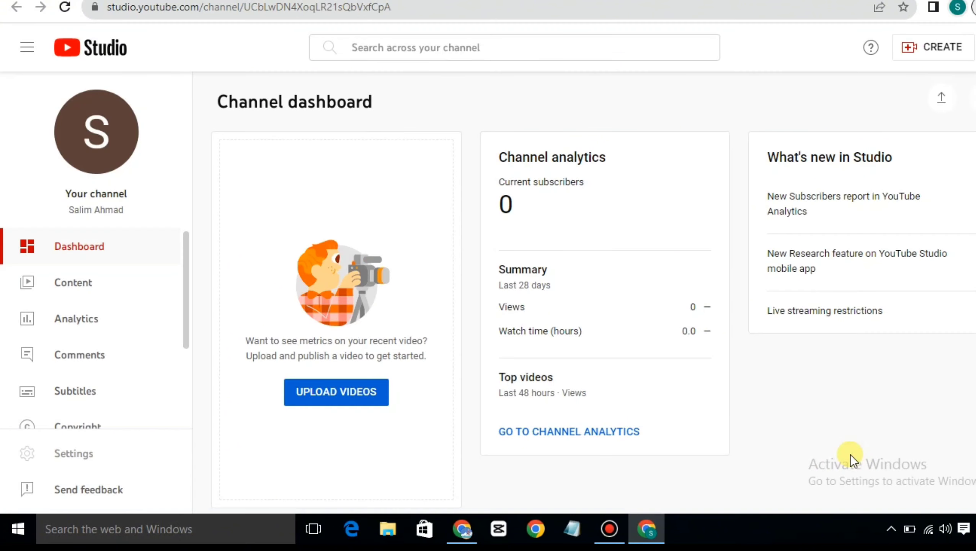
Enter the channel's handle in lowercase, without the @ sign, as the default title in the upload defaults
left_click(112, 449)
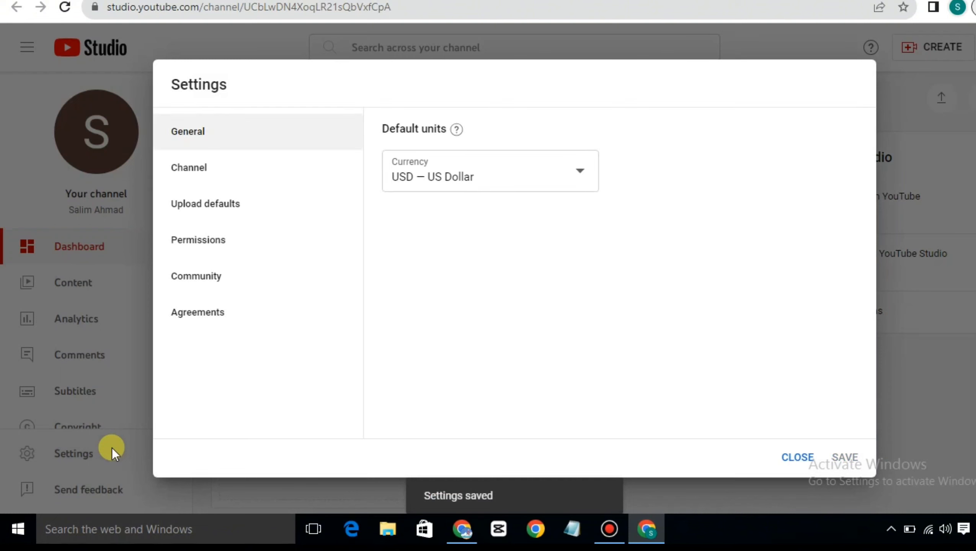
left_click(255, 212)
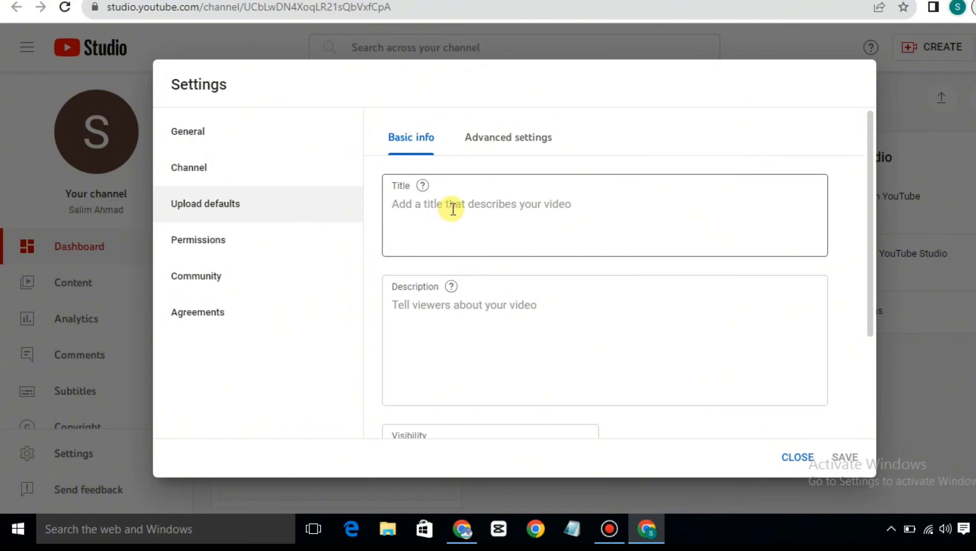
left_click(451, 207)
type("salim")
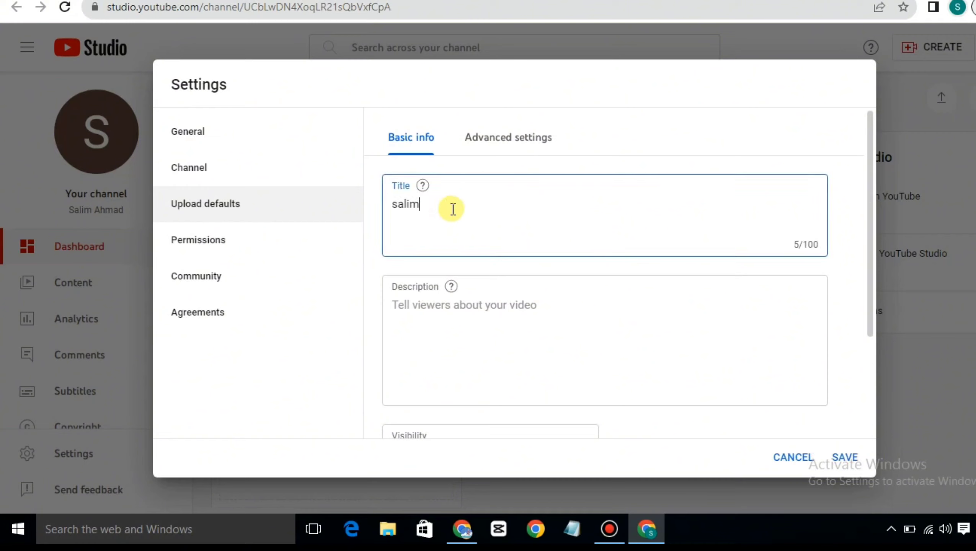
type("ahmadopen")
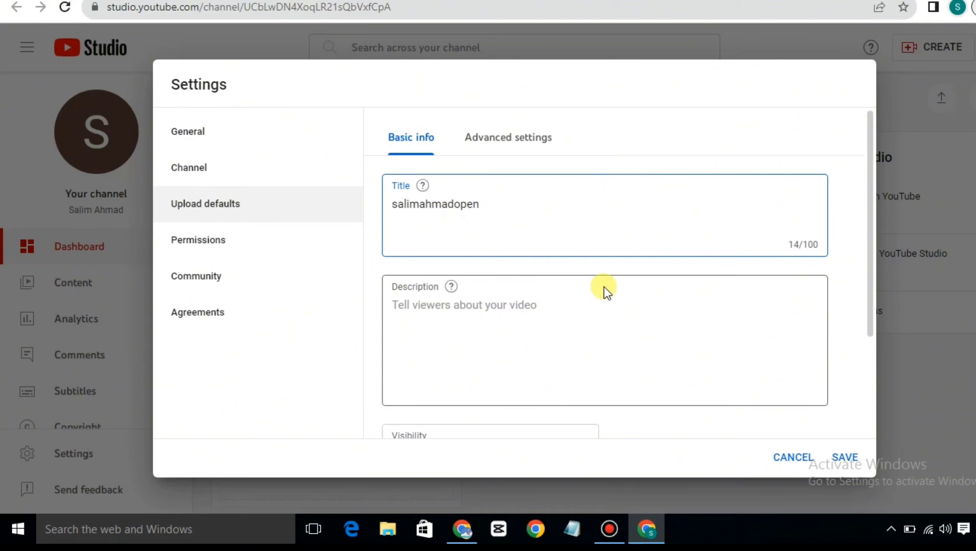
left_click(435, 307)
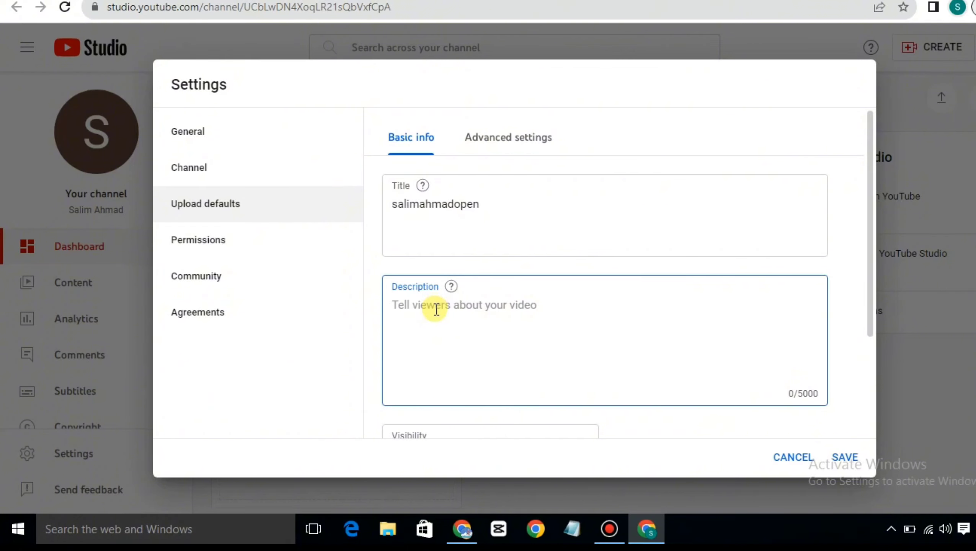
left_click_drag(868, 256, 868, 355)
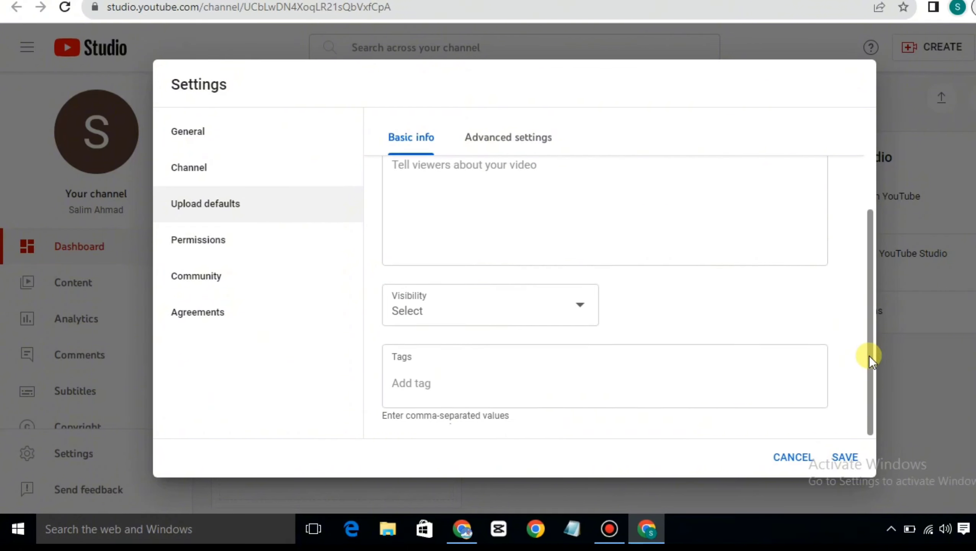
left_click(577, 305)
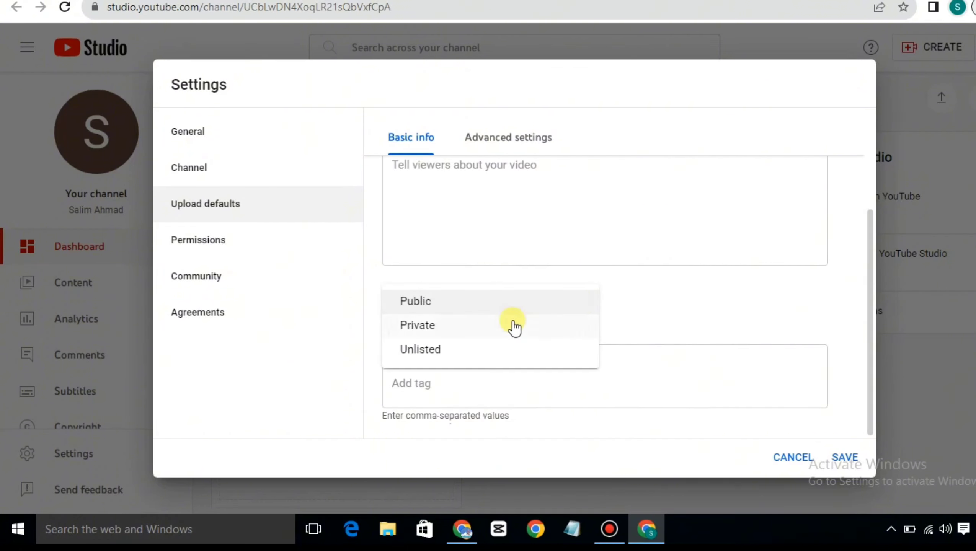
left_click(681, 305)
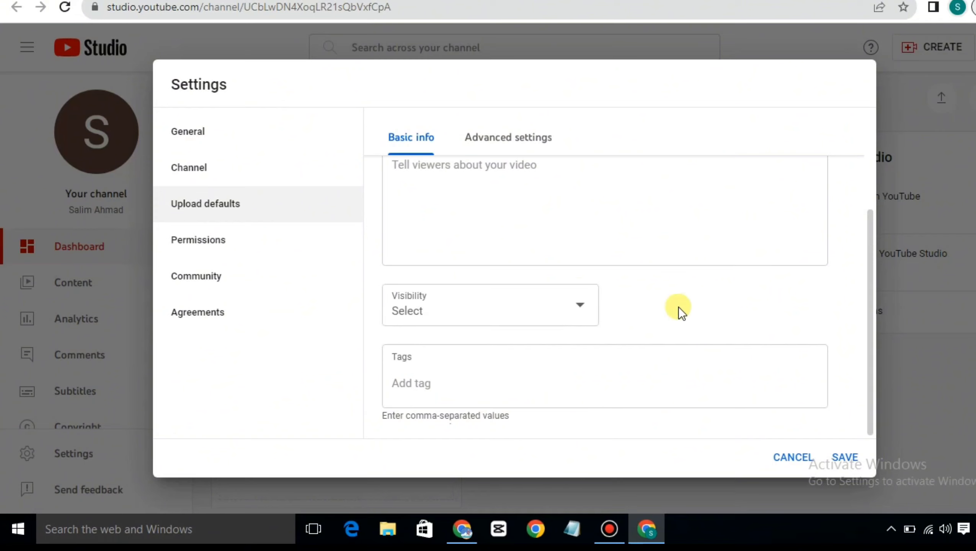
Add "movies" as a default tag for uploads
left_click(462, 380)
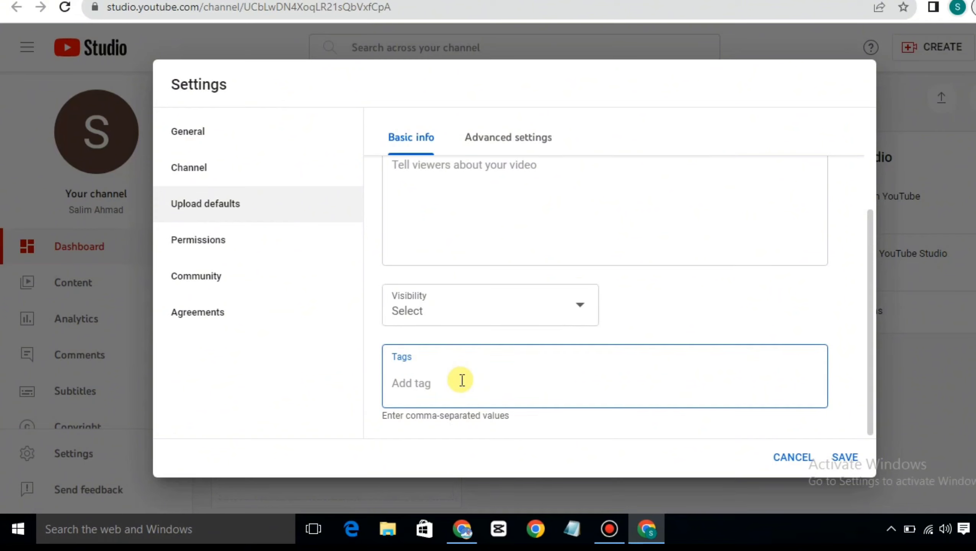
type("movies")
key("Return")
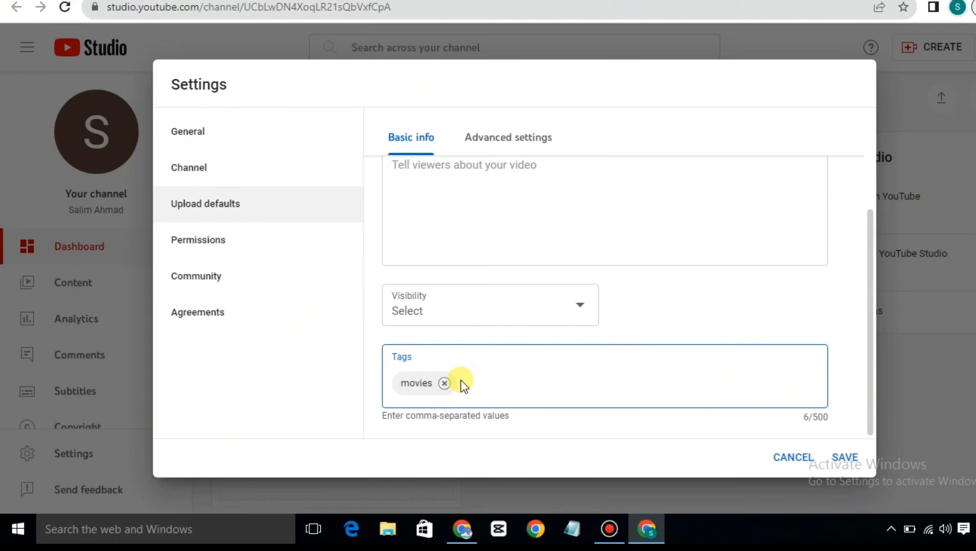
Add "dramar" as a second default tag and remove it again
type("dramar")
key("Return")
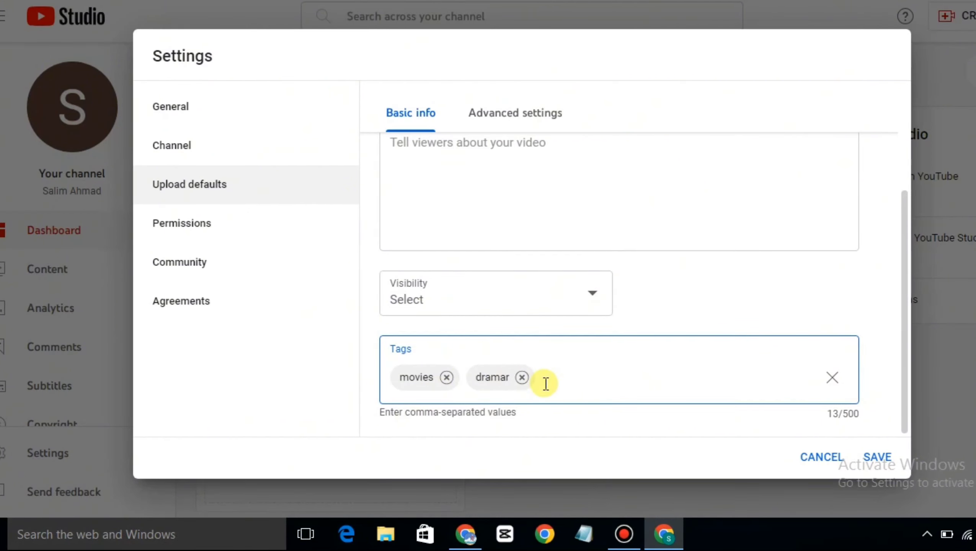
left_click(521, 377)
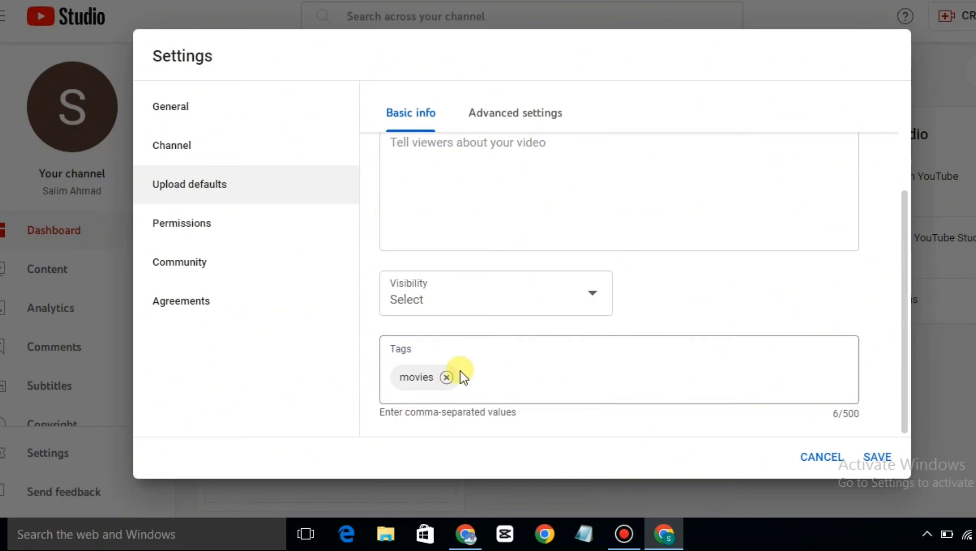
Open the advanced upload defaults and look through the available video categories without choosing one
left_click(244, 231)
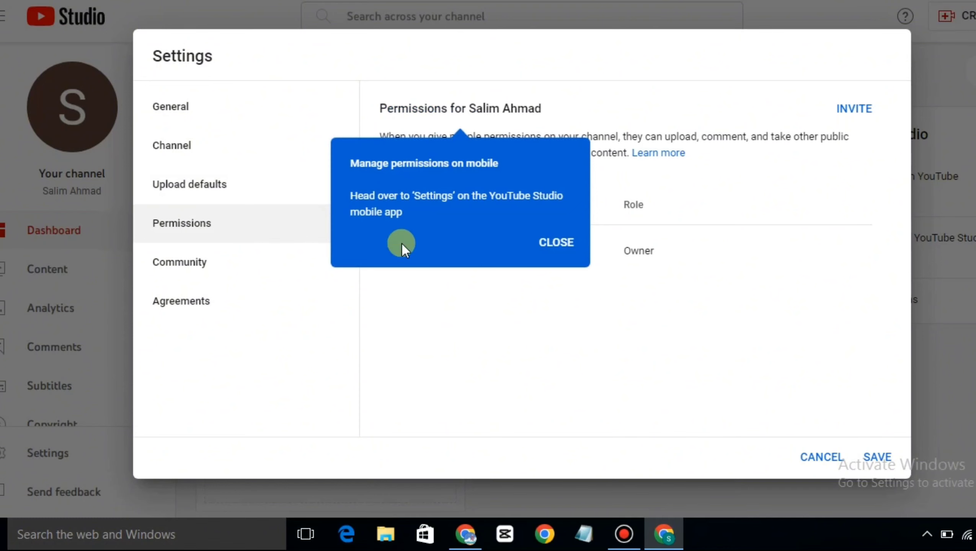
left_click(276, 185)
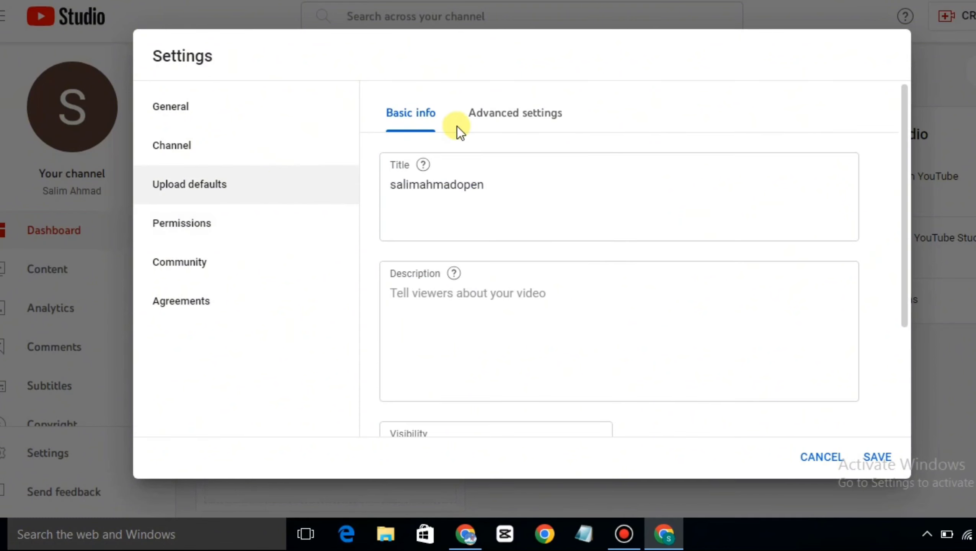
left_click(501, 116)
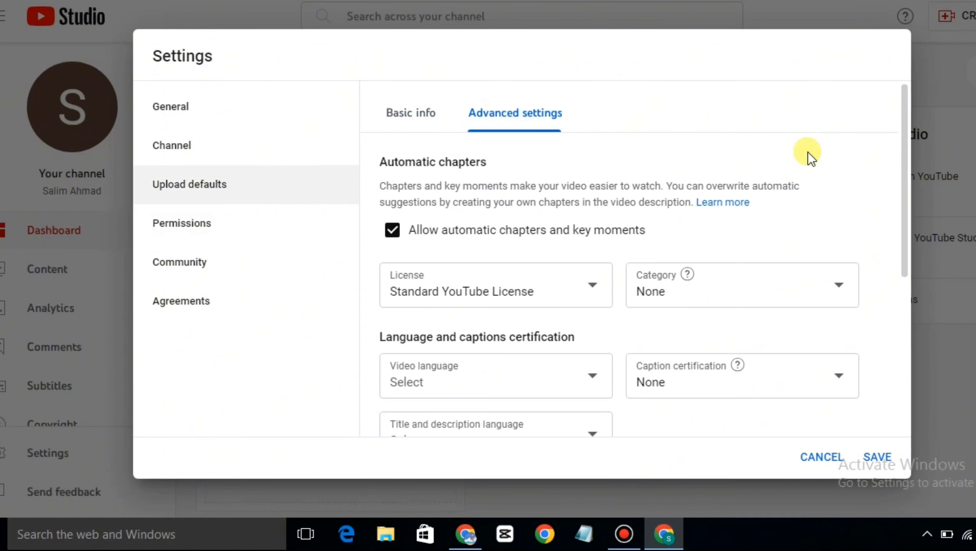
mouse_move(903, 180)
left_mouse_down()
mouse_move(909, 268)
mouse_move(912, 182)
left_mouse_up()
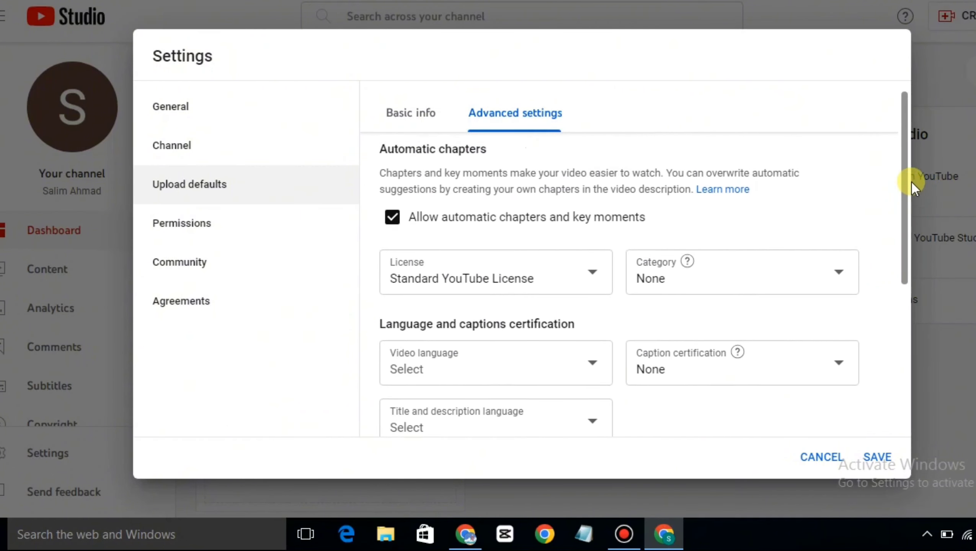
left_click(797, 286)
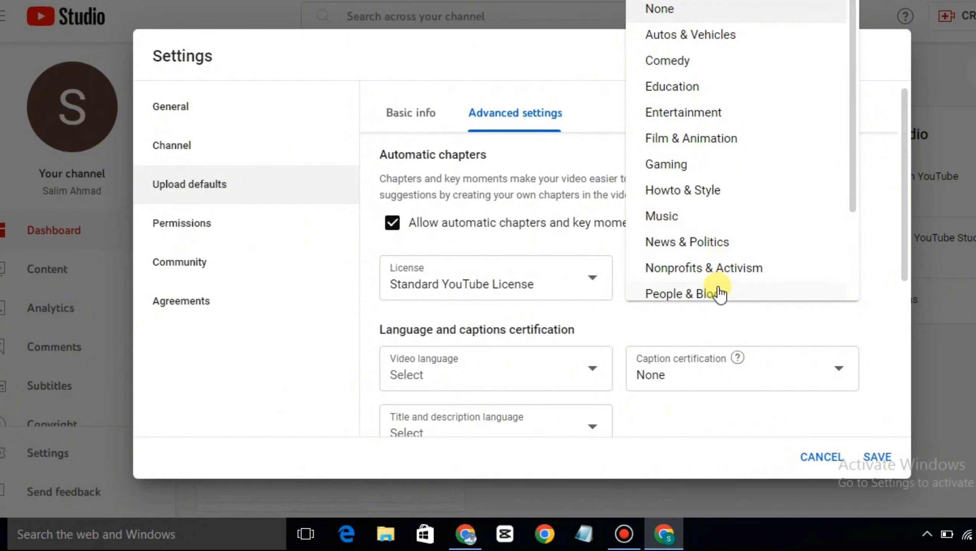
left_click_drag(852, 155, 861, 238)
left_click(860, 312)
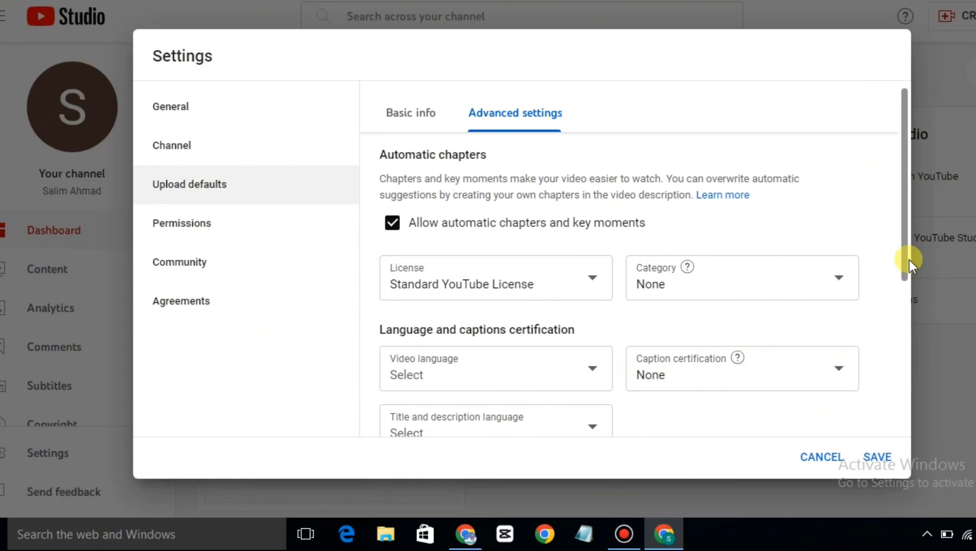
Set the default video language for uploads to Urdu
left_click_drag(909, 260, 907, 330)
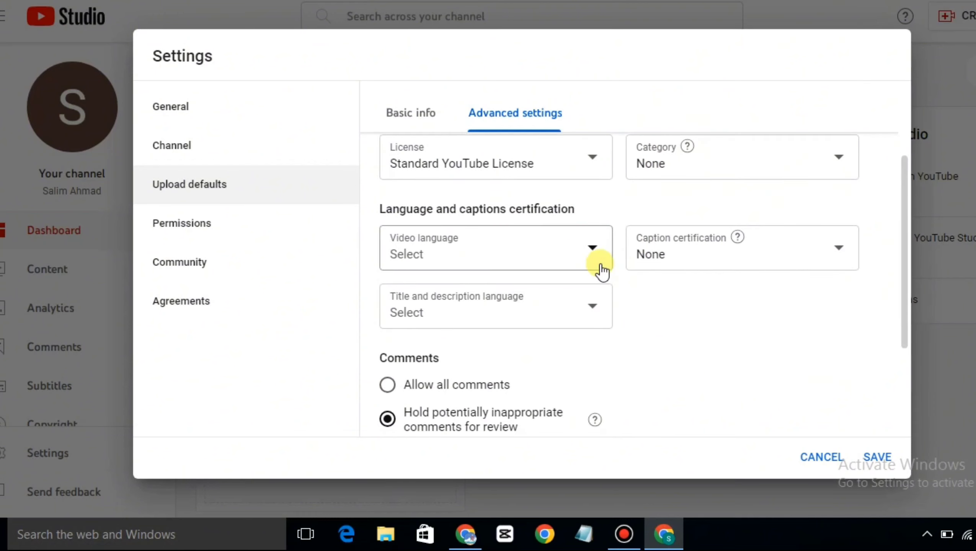
left_click(576, 257)
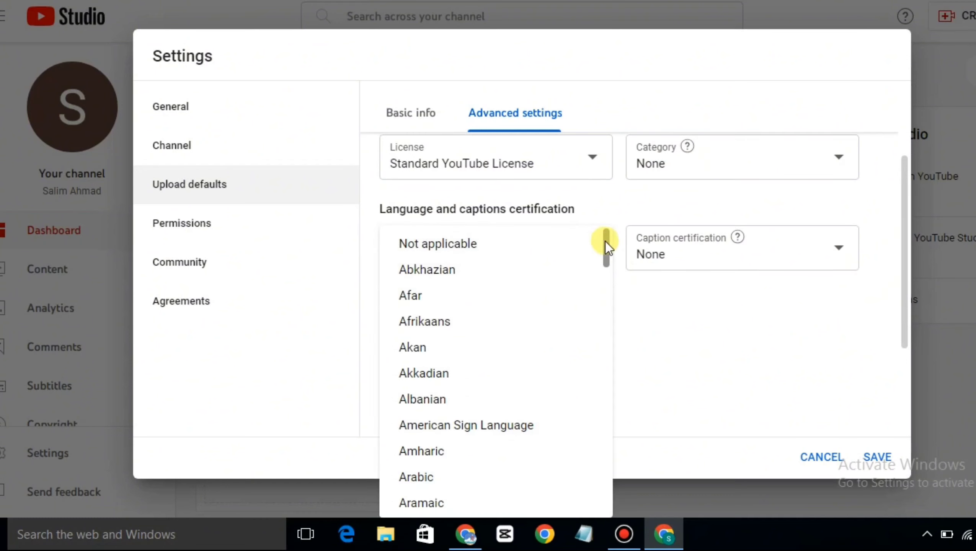
left_click_drag(608, 242, 598, 487)
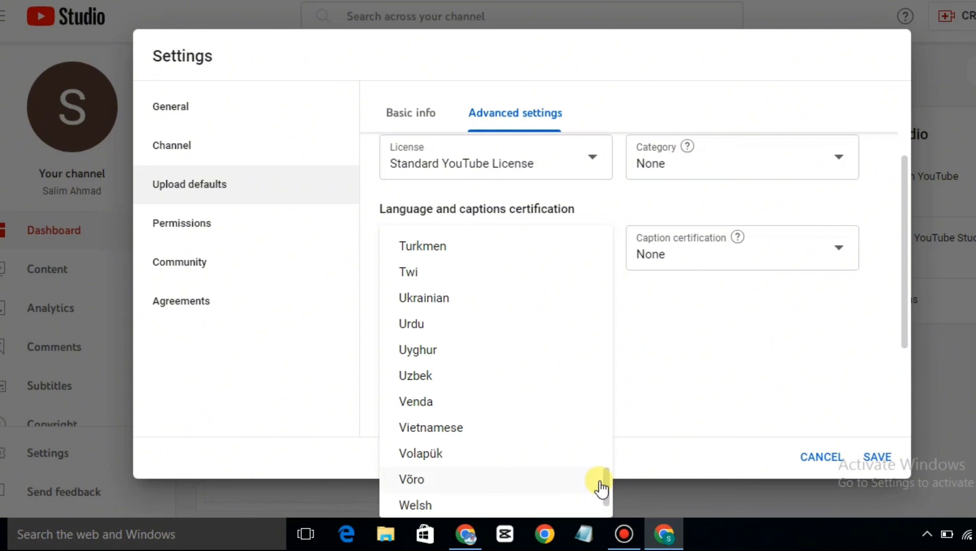
left_click(455, 323)
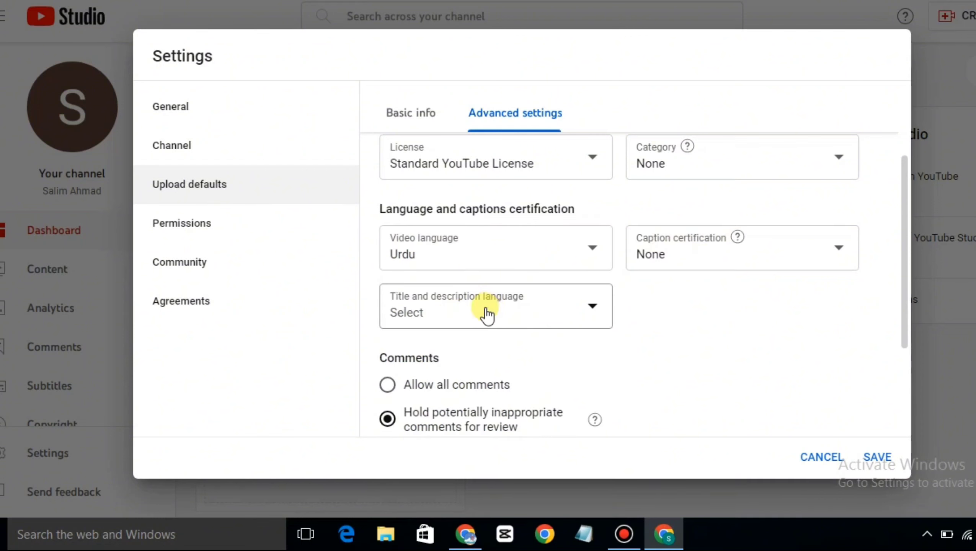
Set the default title and description language to English (United States) and save the upload defaults
left_click(531, 316)
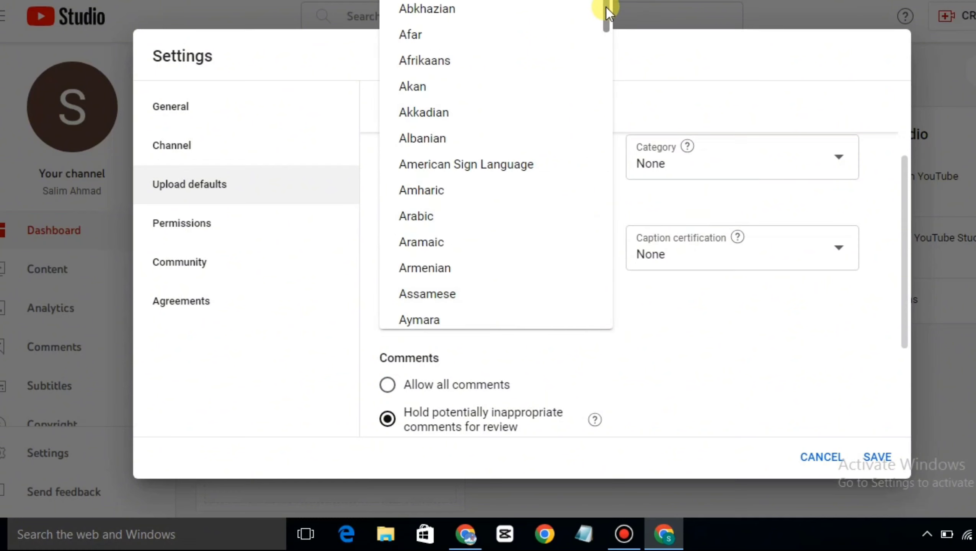
left_click_drag(605, 7, 607, 66)
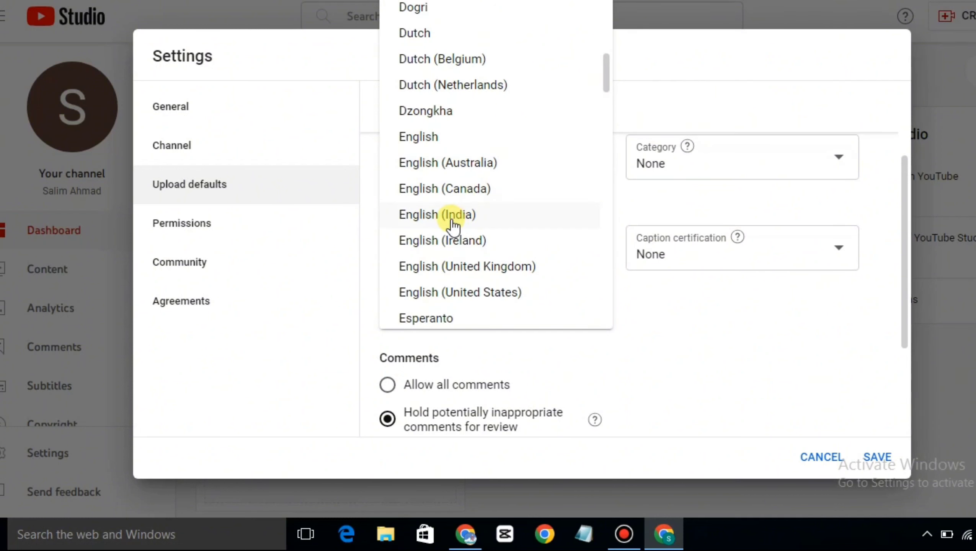
left_click(484, 294)
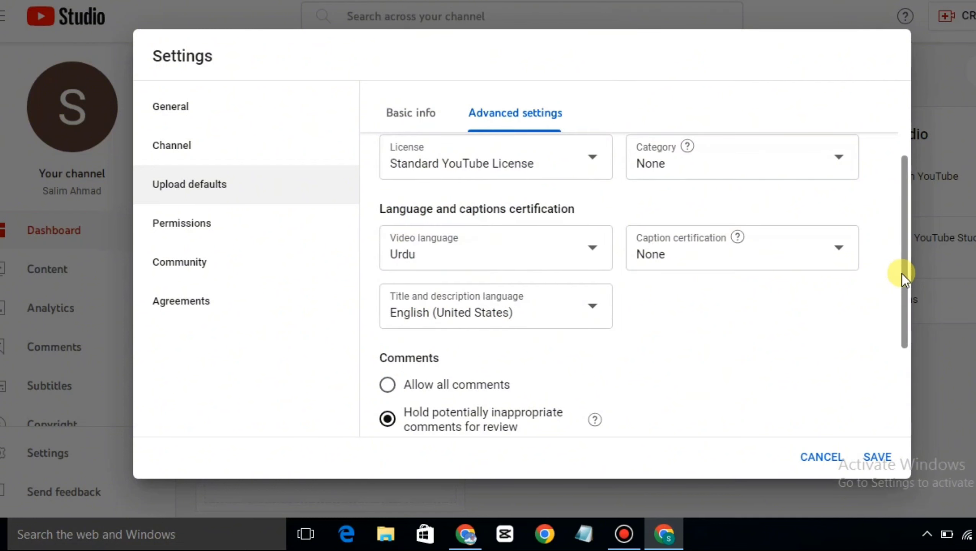
left_click_drag(906, 277, 899, 431)
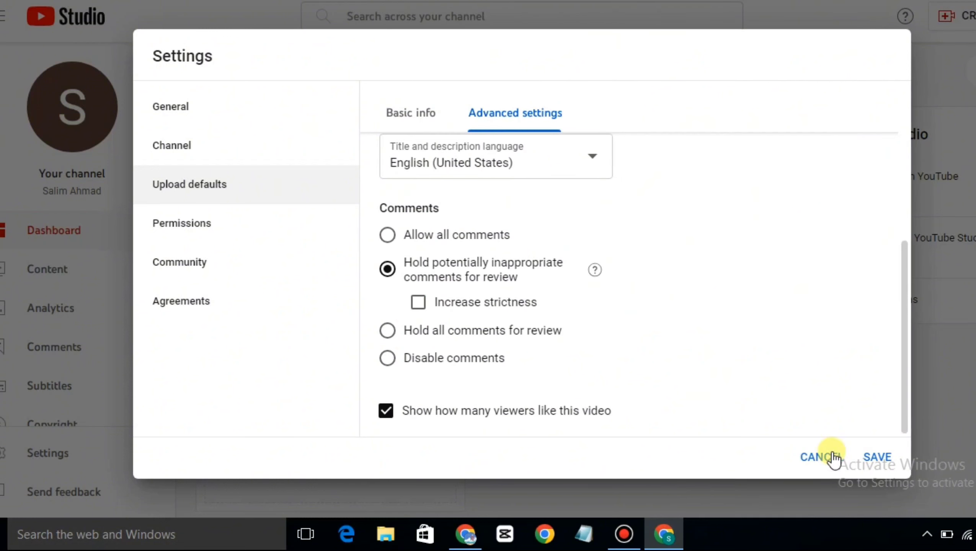
left_click(877, 458)
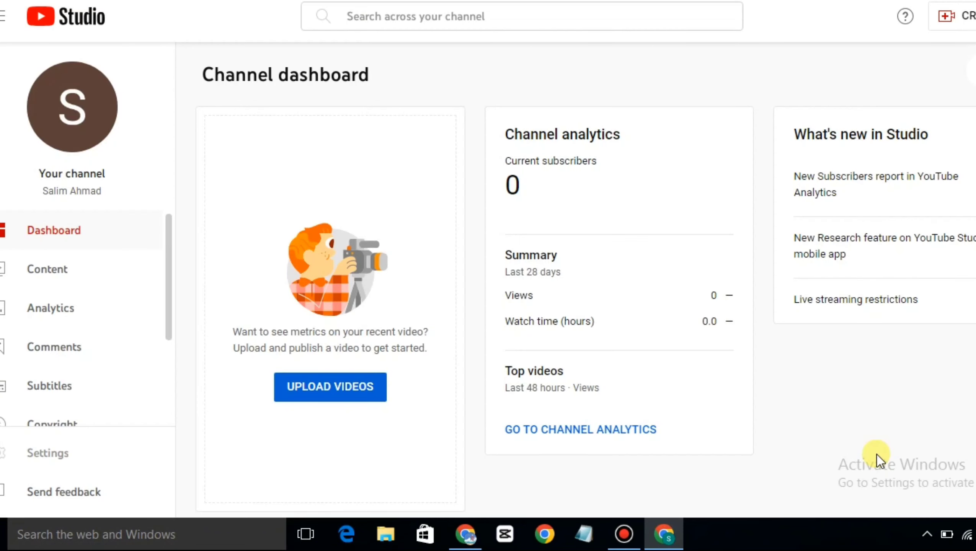
Reopen the settings and review the channel's permissions, community moderation and agreements sections
left_click(77, 467)
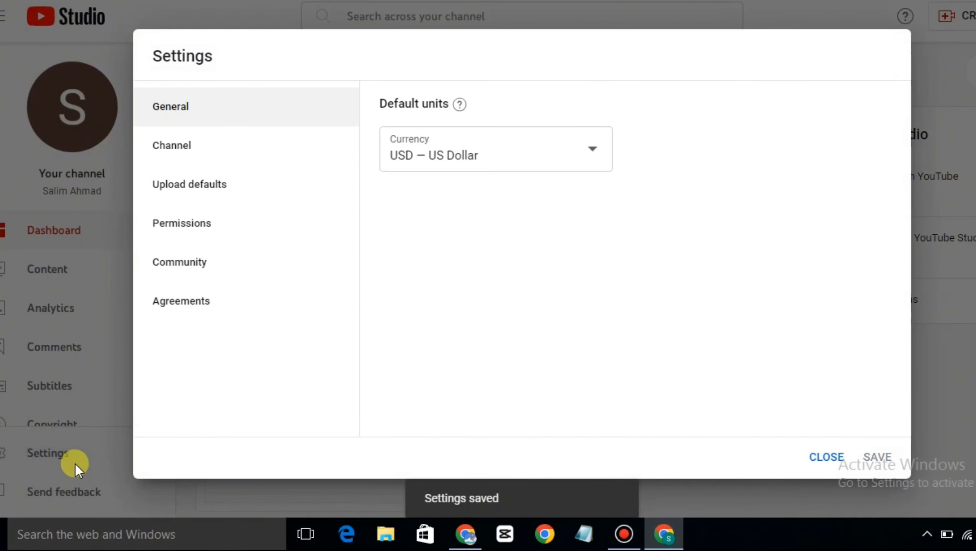
left_click(253, 239)
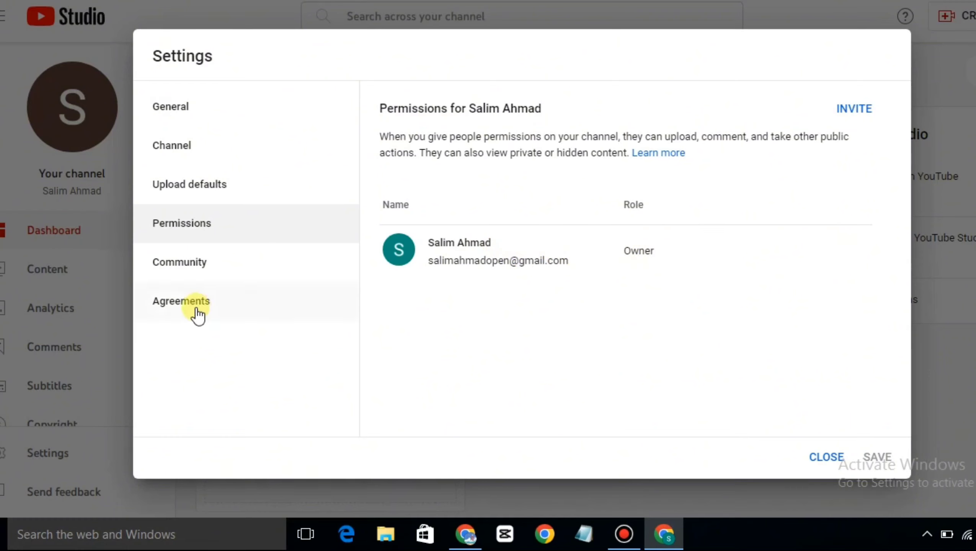
left_click(196, 282)
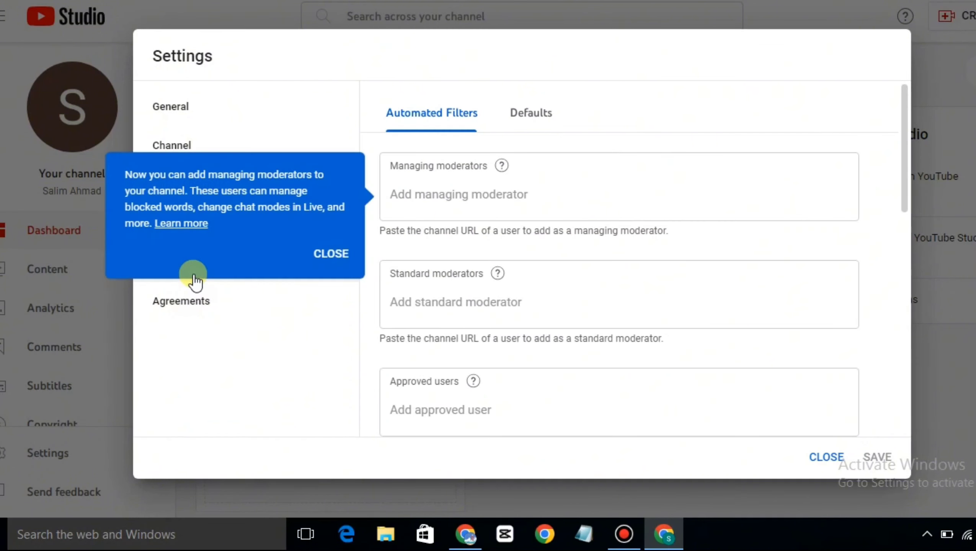
left_click(328, 255)
left_click(188, 317)
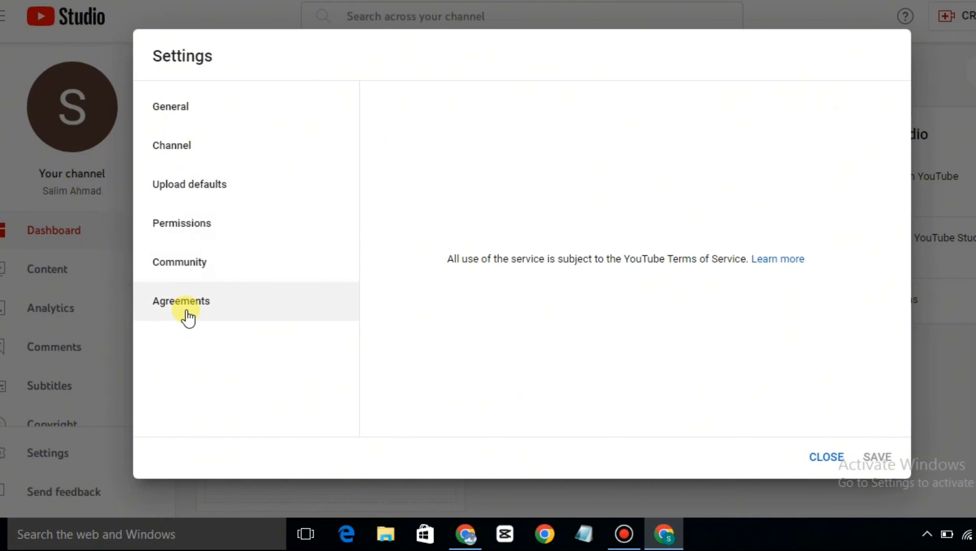
Review the channel's advanced settings, from audience and Google Ads account linking to advertisements and clips
left_click(181, 143)
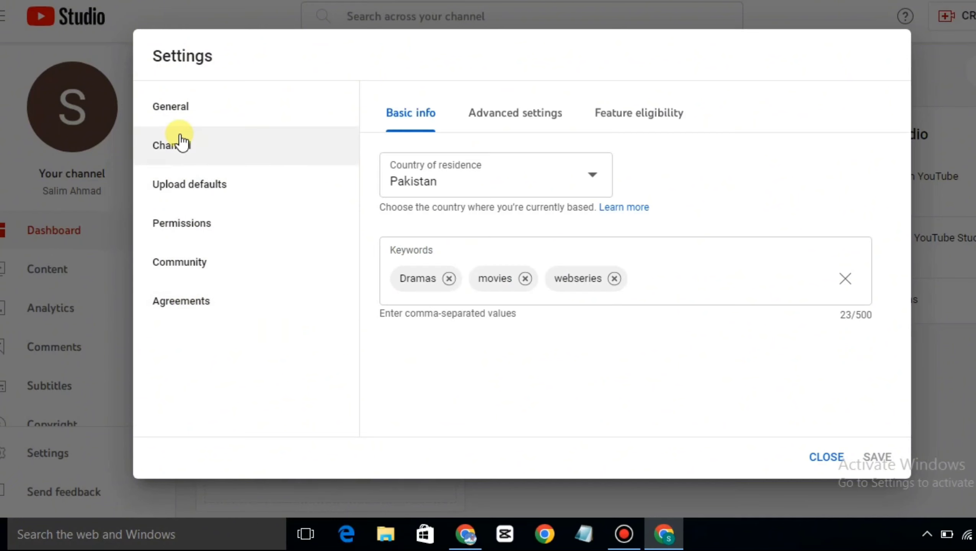
left_click(529, 116)
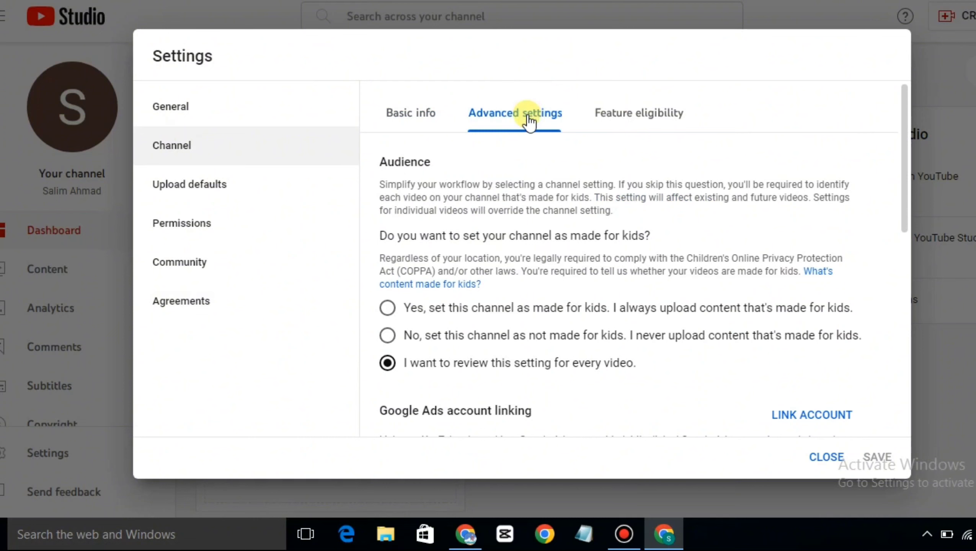
scroll(908, 172, "down", 8)
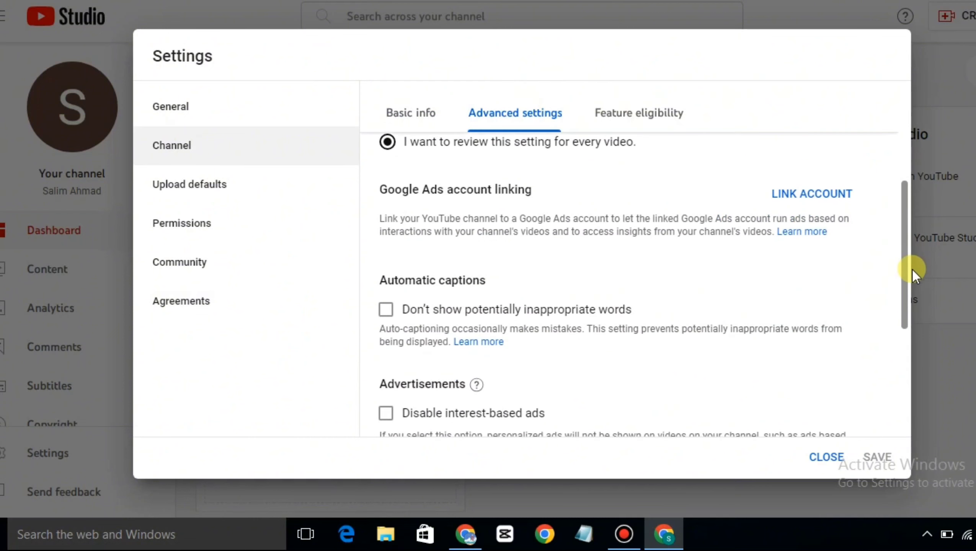
scroll(914, 310, "down", 4)
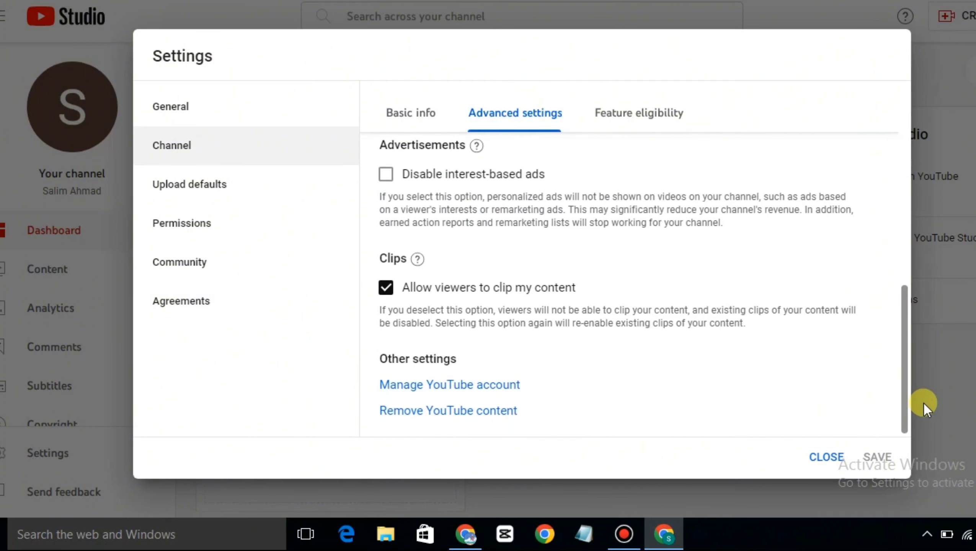
scroll(918, 335, "up", 6)
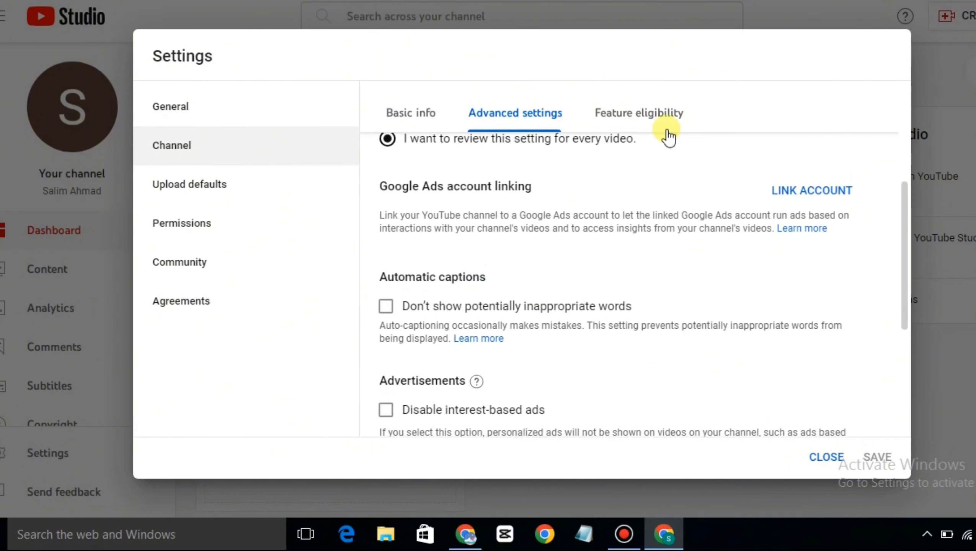
Examine the benefits and requirements of the advanced features under the channel's feature eligibility, and close the settings
left_click(645, 129)
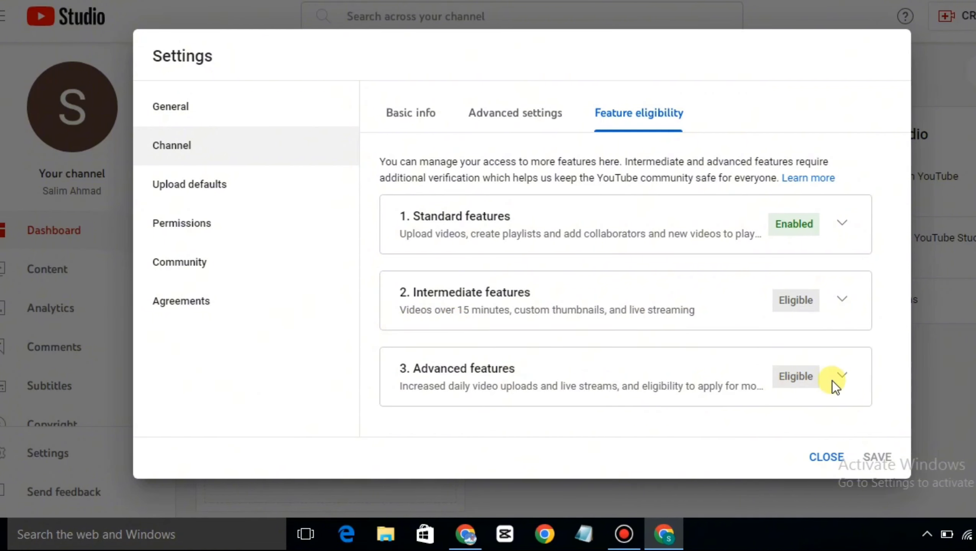
left_click(845, 375)
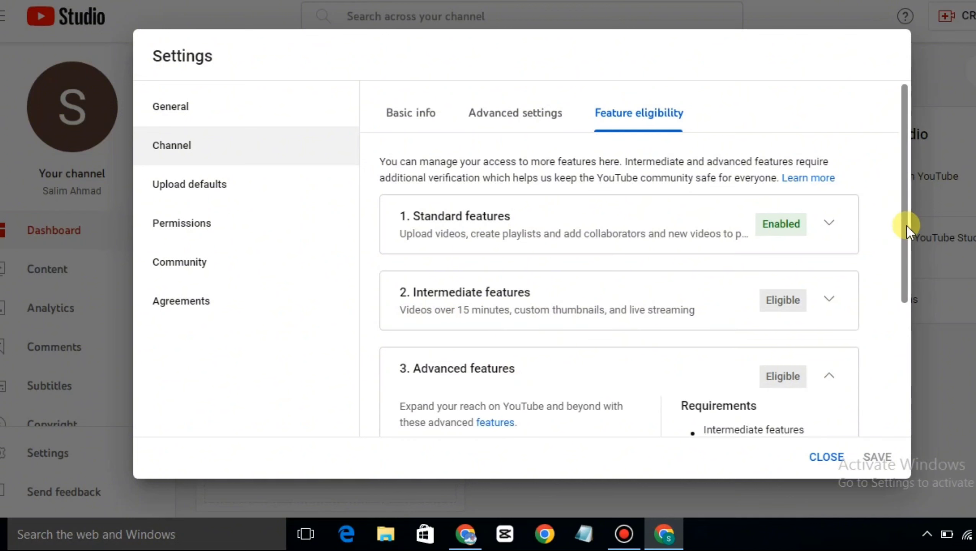
left_click_drag(906, 226, 906, 410)
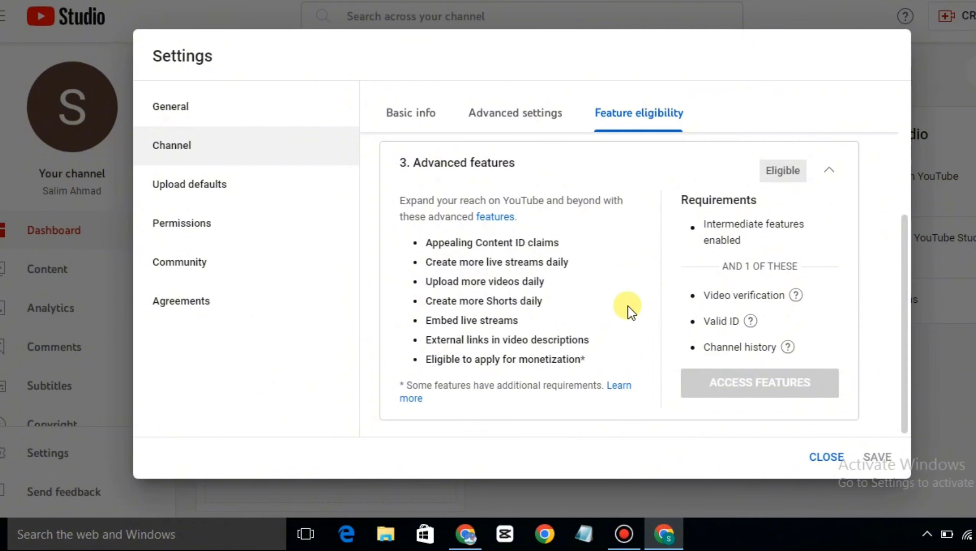
left_click(215, 126)
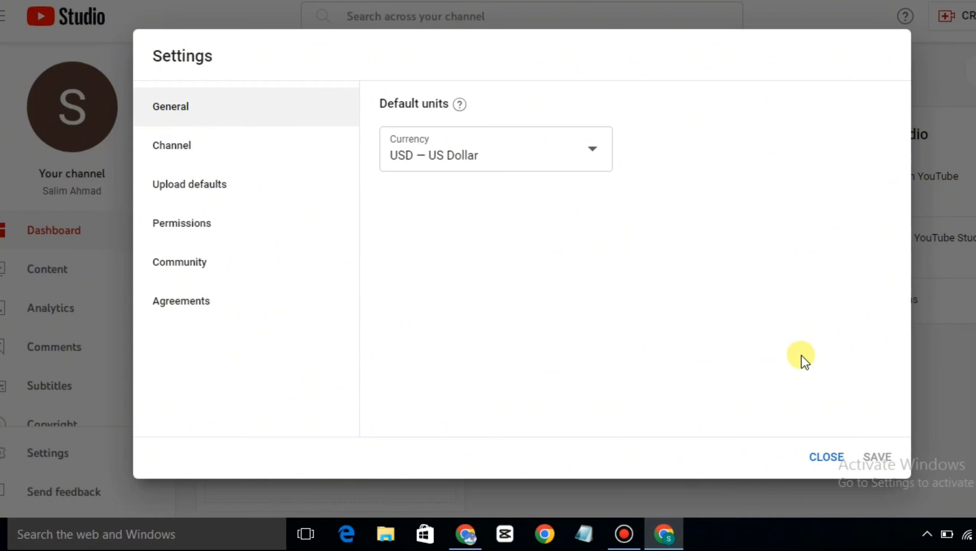
left_click(833, 457)
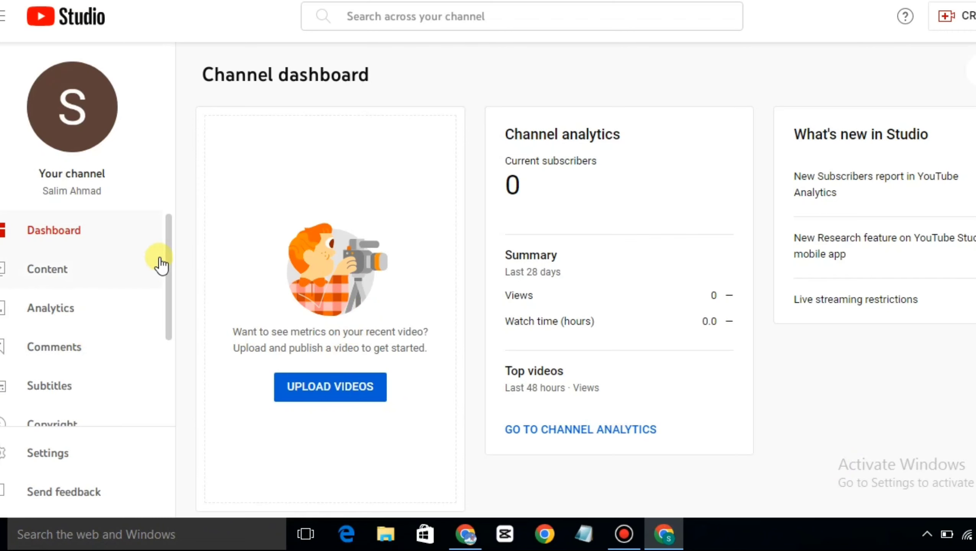
Bring the remaining Studio sections, such as Customization and Audio library, into view
scroll(172, 368, "down", 2)
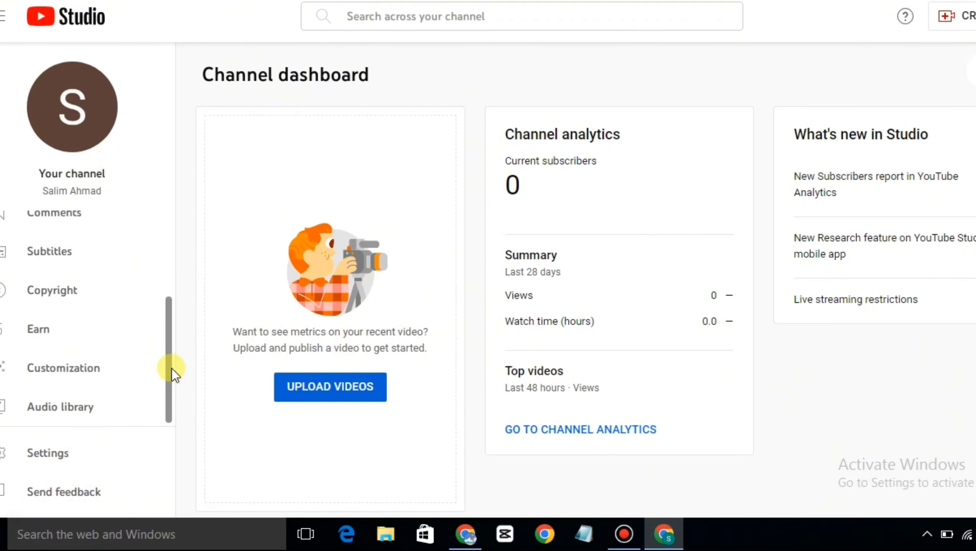